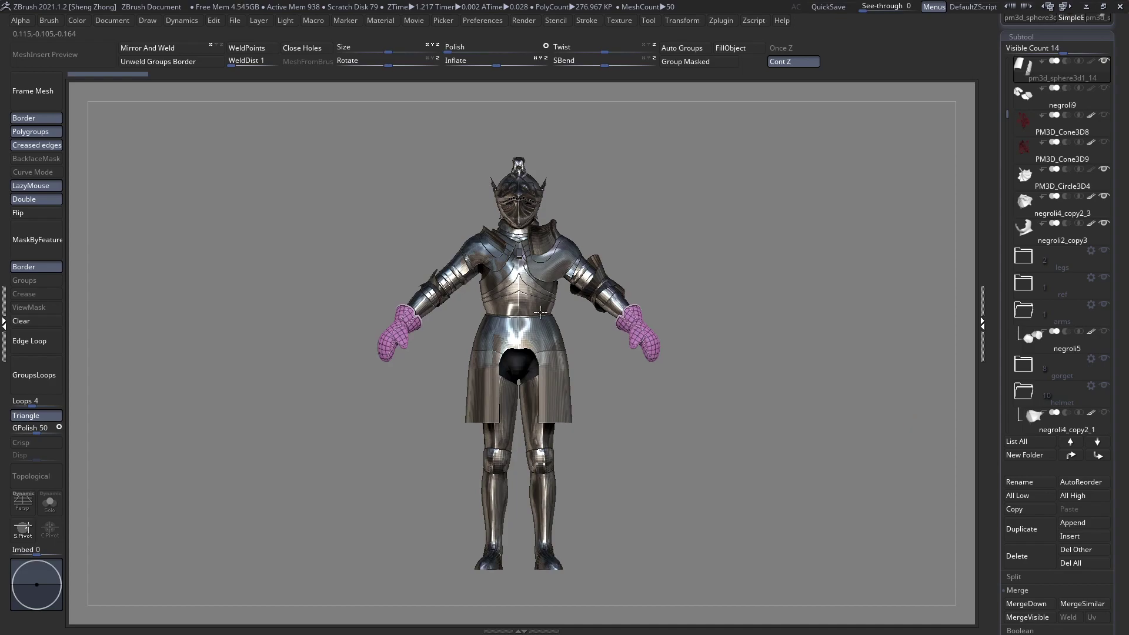
Select the pauldron subtool on the knight's shoulder
left_click_drag(659, 221, 632, 226, "alt")
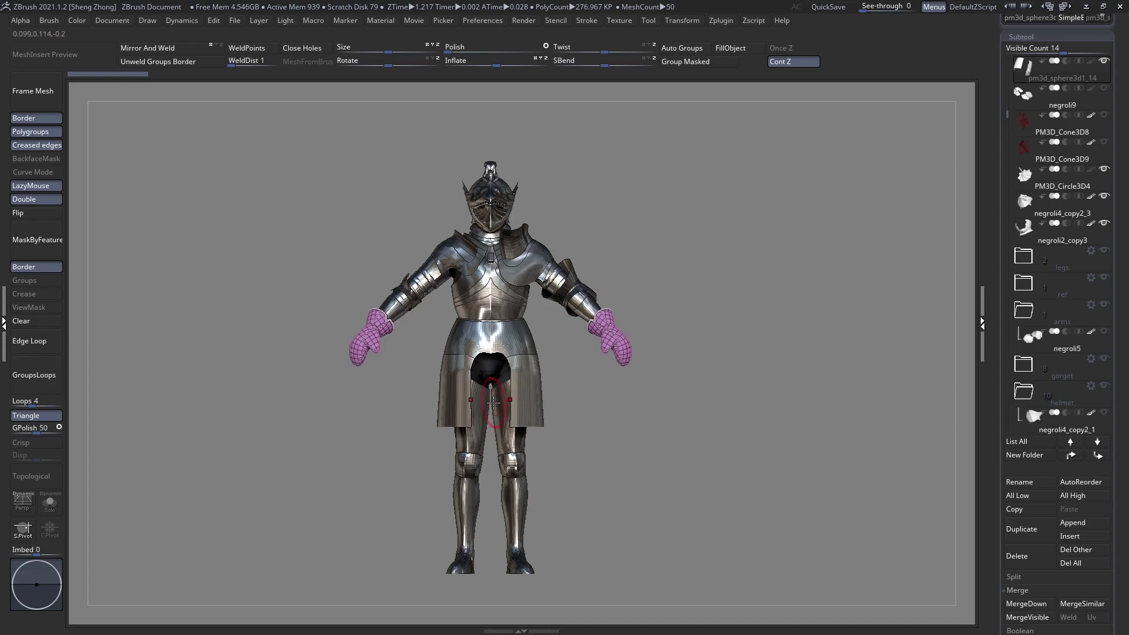
key("l")
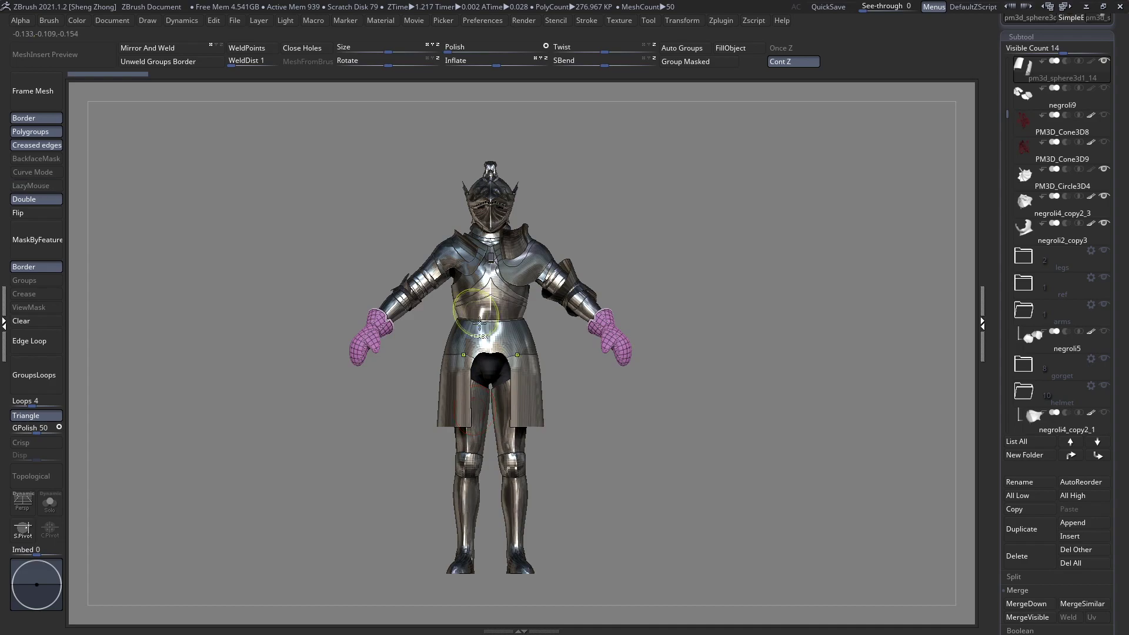
key("l")
mouse_move(480, 323)
right_mouse_down("ctrl")
mouse_move(503, 317)
mouse_move(484, 328)
mouse_move(509, 288)
mouse_move(468, 249)
mouse_move(447, 301)
mouse_move(380, 310)
mouse_move(473, 320)
mouse_move(396, 349)
mouse_move(99, 219)
right_mouse_up("ctrl")
left_click(440, 280, "alt")
key("ctrl+t")
right_click_drag(411, 338, 378, 285, "shift")
key("ctrl+t")
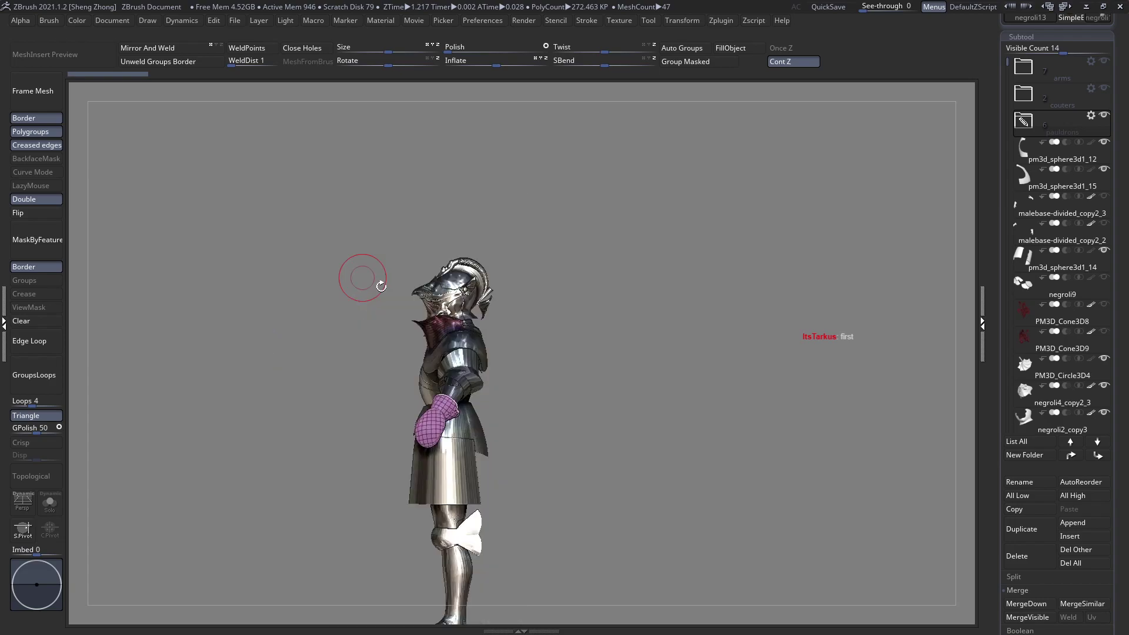
Examine the shoulder plates and the full suit of armor from the front, side and three-quarter views
key("ctrl+z")
key("ctrl+z")
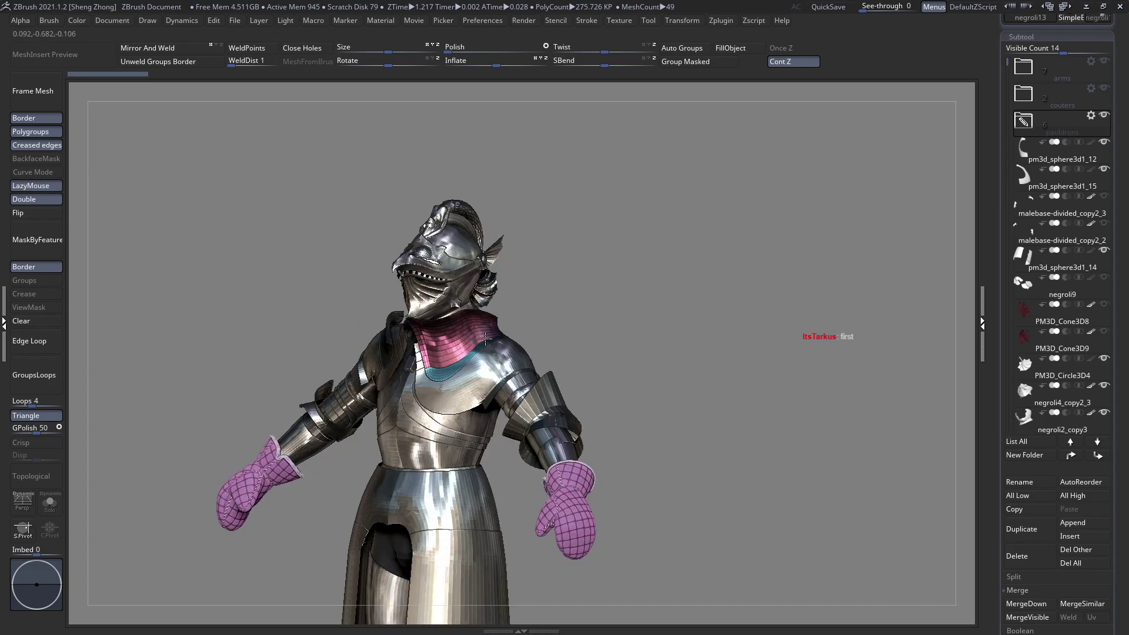
right_click_drag(485, 338, 411, 371, "shift")
right_click(358, 247)
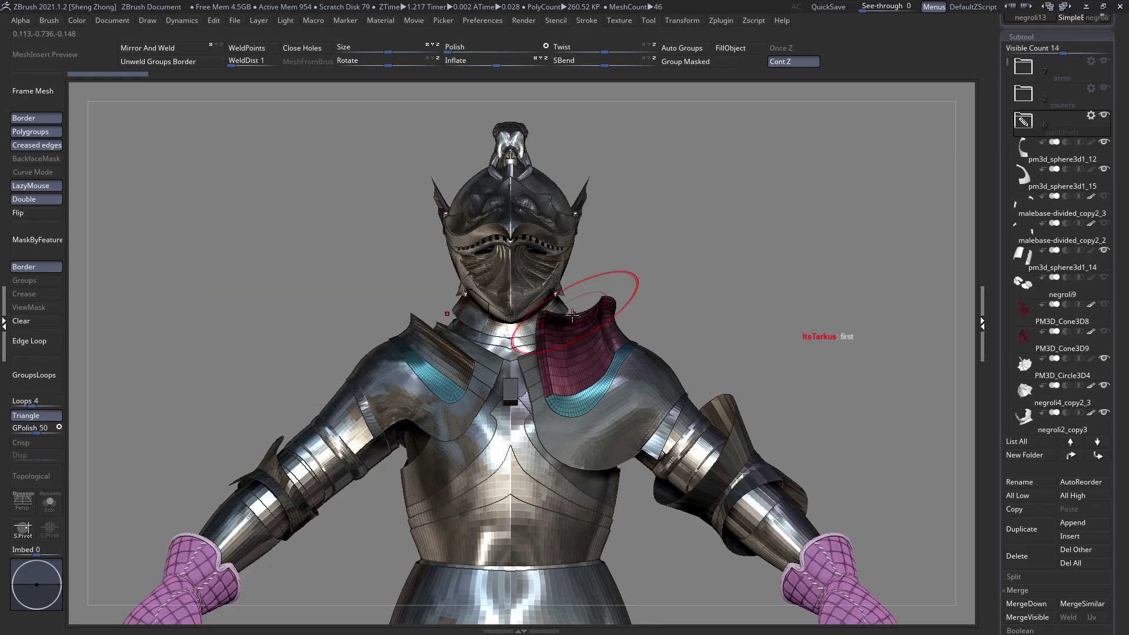
key("ctrl+z")
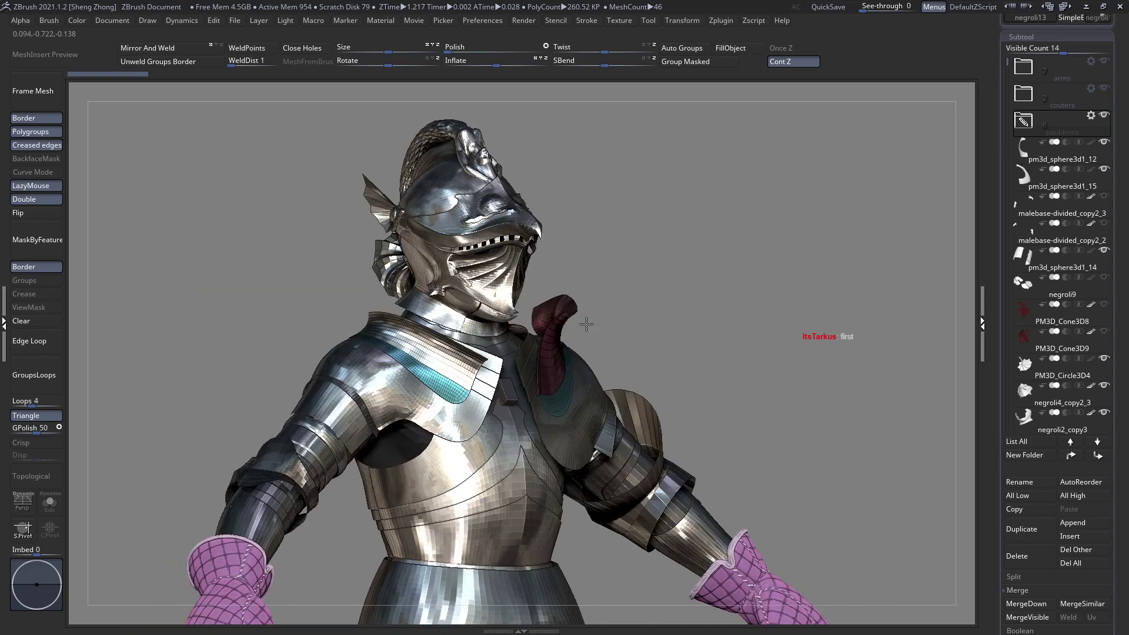
key("ctrl+z")
key("ctrl+z")
key("ctrl+z")
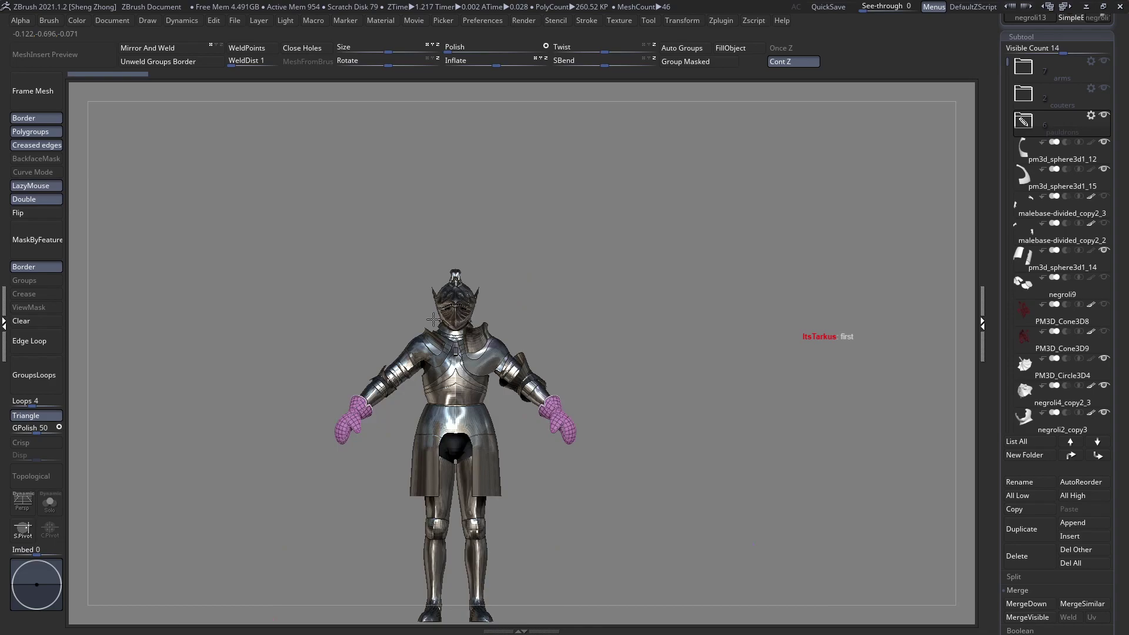
key("ctrl+z")
key("ctrl+z")
key("ctrl+z")
key("ctrl+z")
key("ctrl+z")
key("ctrl+z")
key("ctrl+z")
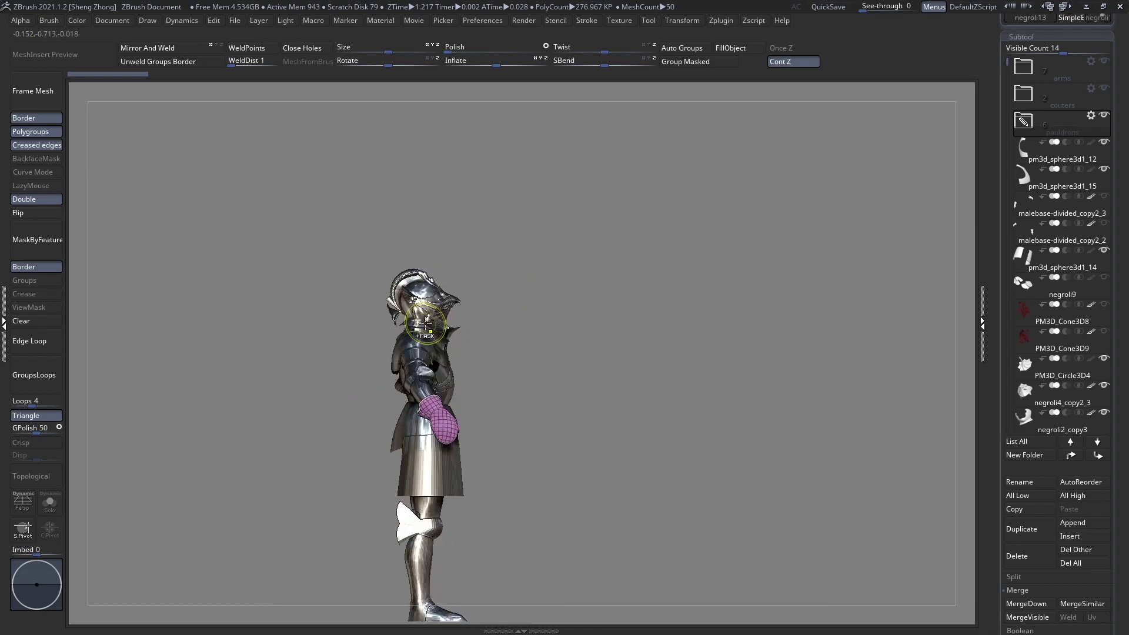
key("ctrl+z")
key("ctrl+z")
key("ctrl+z")
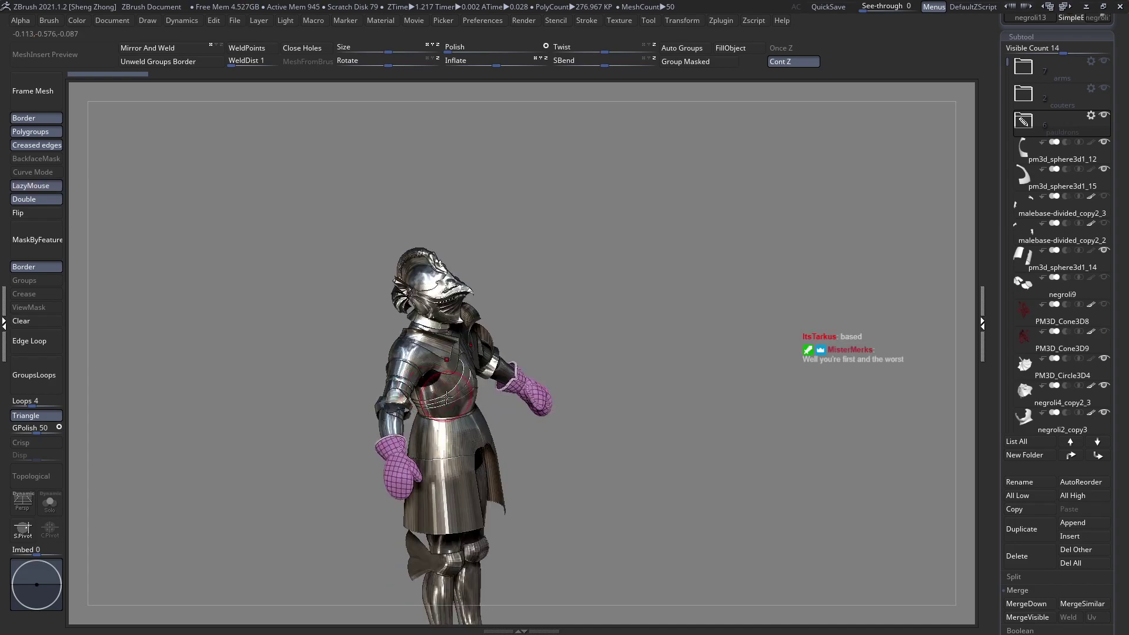
key("ctrl+z")
key("ctrl+z")
key("ctrl+z")
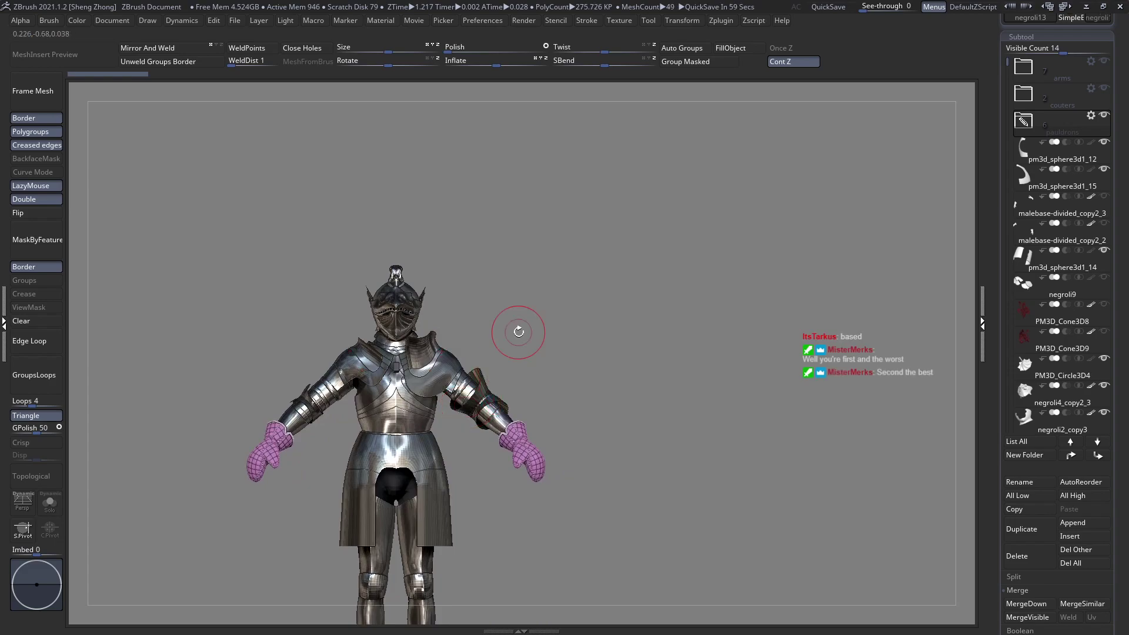
Select the waist plate subtool pm3d_sphere3d1_10 and view the armor from the front
left_click_drag(517, 406, 477, 432)
mouse_move(477, 432)
right_mouse_down("ctrl")
mouse_move(483, 451)
mouse_move(497, 400)
mouse_move(512, 417)
mouse_move(486, 419)
mouse_move(372, 353)
mouse_move(495, 364)
mouse_move(479, 333)
right_mouse_up("ctrl")
left_click(497, 400, "alt")
mouse_move(511, 391)
right_mouse_down("alt")
mouse_move(495, 374)
mouse_move(494, 390)
mouse_move(522, 404)
mouse_move(595, 405)
mouse_move(496, 385)
mouse_move(449, 343)
mouse_move(462, 339)
mouse_move(291, 241)
mouse_move(527, 290)
mouse_move(454, 368)
mouse_move(685, 302)
mouse_move(772, 406)
mouse_move(681, 429)
mouse_move(552, 374)
mouse_move(574, 373)
mouse_move(491, 384)
right_mouse_up("alt")
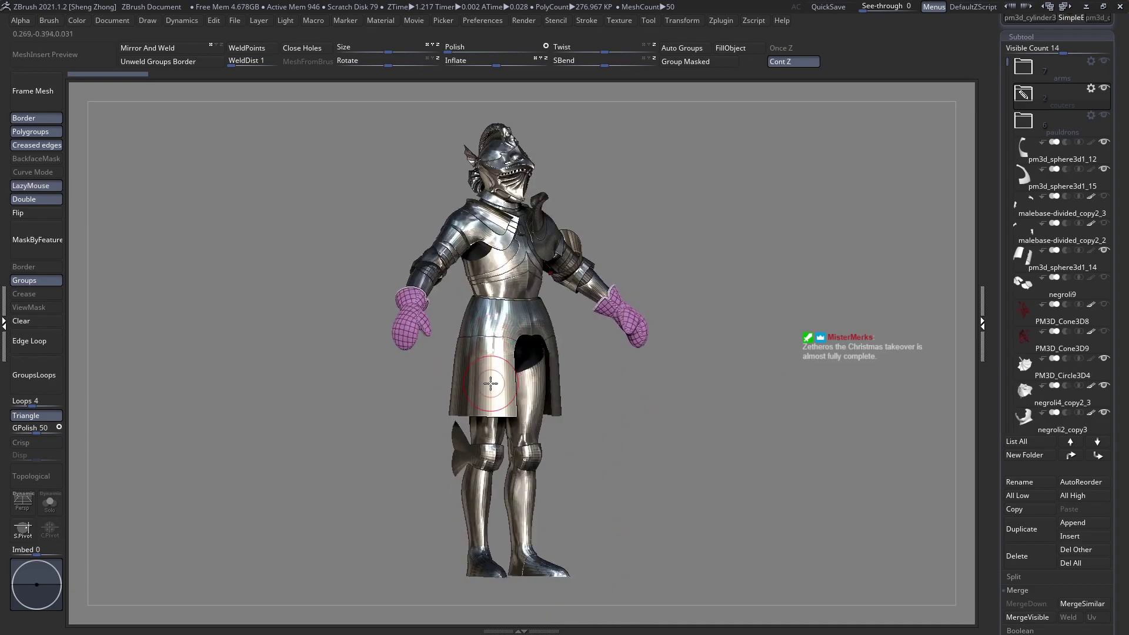
left_click(505, 356, "alt")
right_click_drag(532, 329, 388, 341)
left_click(44, 244)
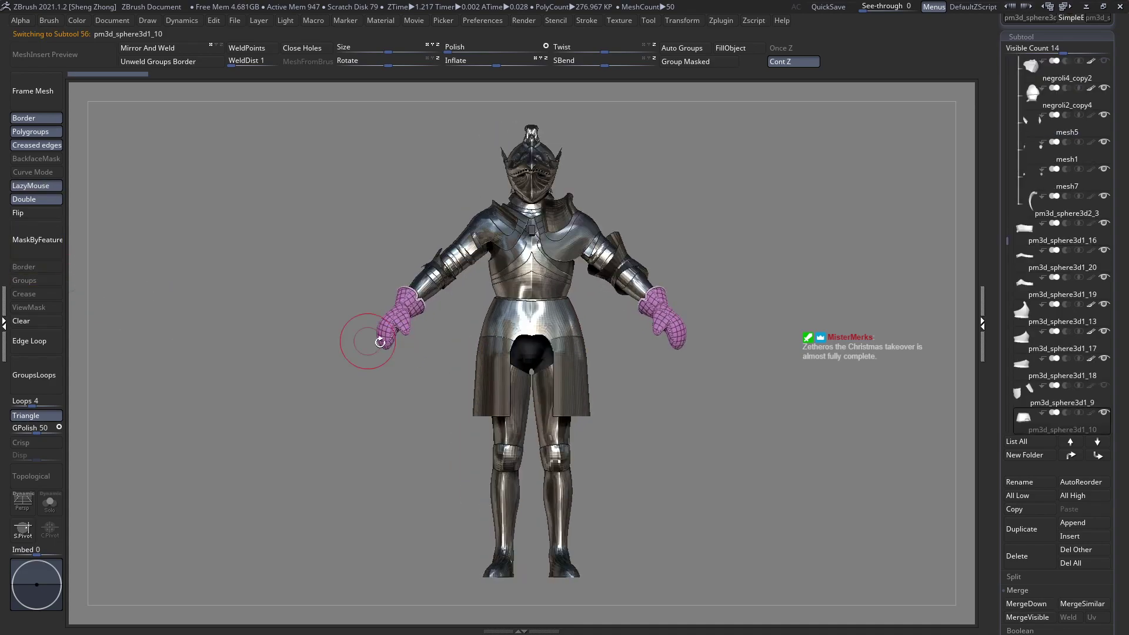
Select the tasset subtool pm3d_sphere3d1_14 hanging below the waist plate
right_click_drag(493, 345, 524, 390, "alt")
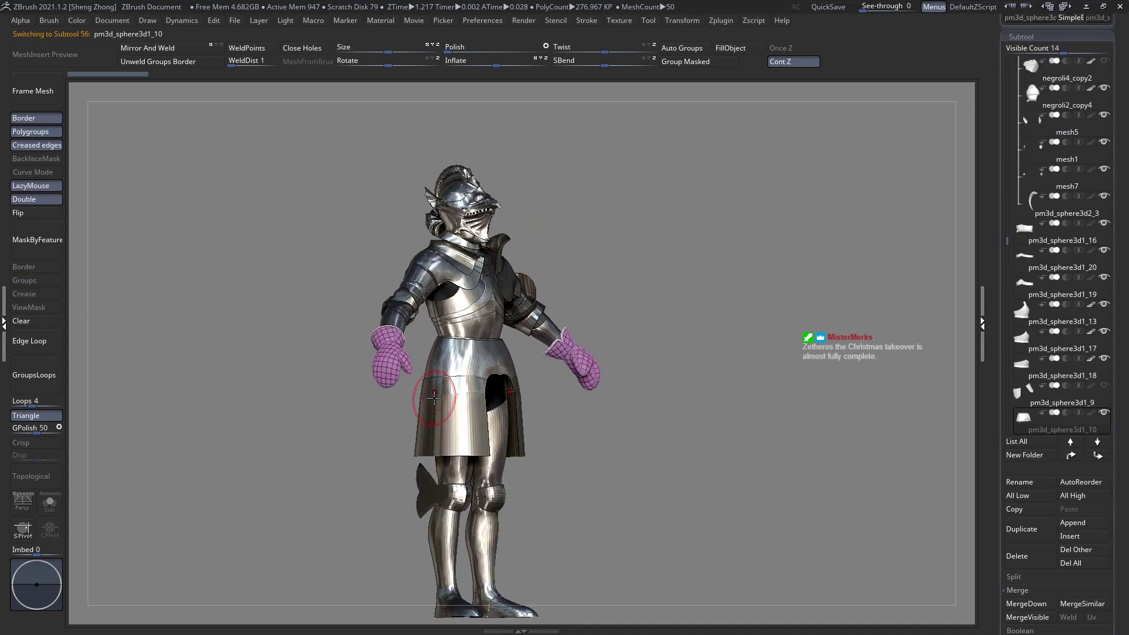
right_click_drag(433, 399, 471, 418)
left_click(425, 425, "alt")
right_click_drag(305, 257, 382, 317, "alt")
right_click_drag(481, 352, 383, 340)
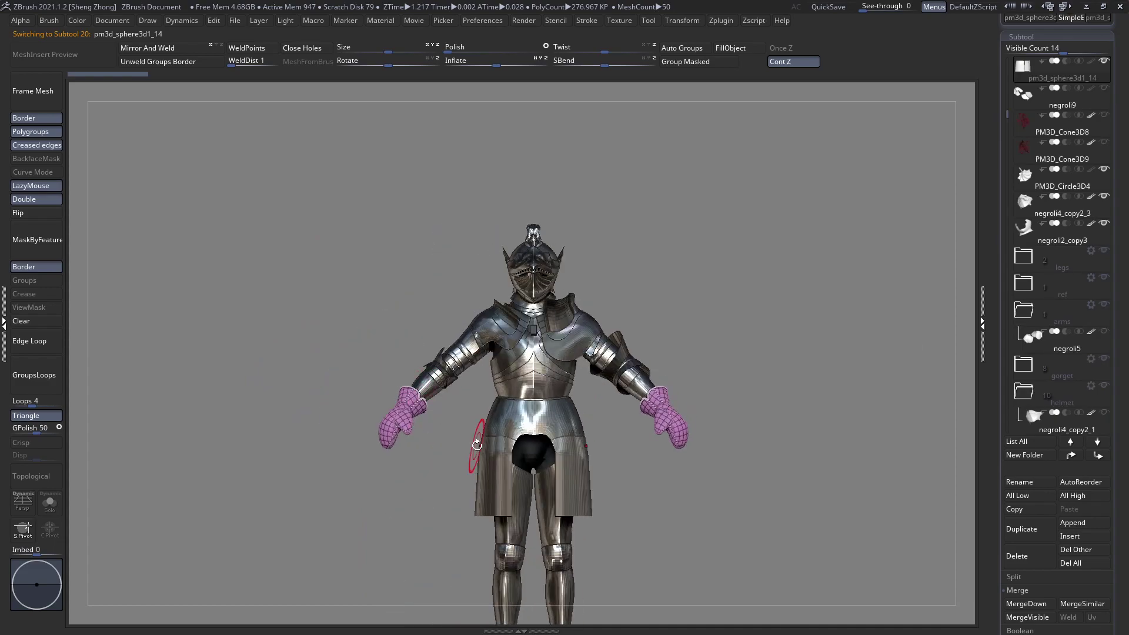
right_click_drag(477, 445, 492, 369, "alt")
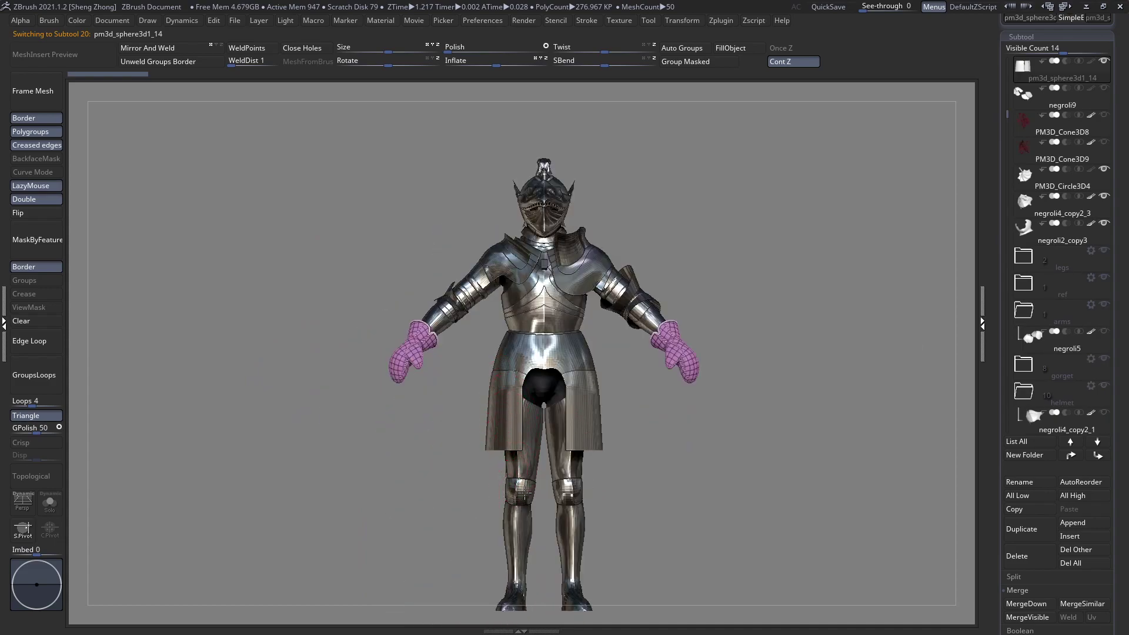
right_click_drag(481, 470, 508, 471)
right_click_drag(508, 411, 556, 435)
Ghost the other armor pieces and show the polyframe on the tassets
key("t")
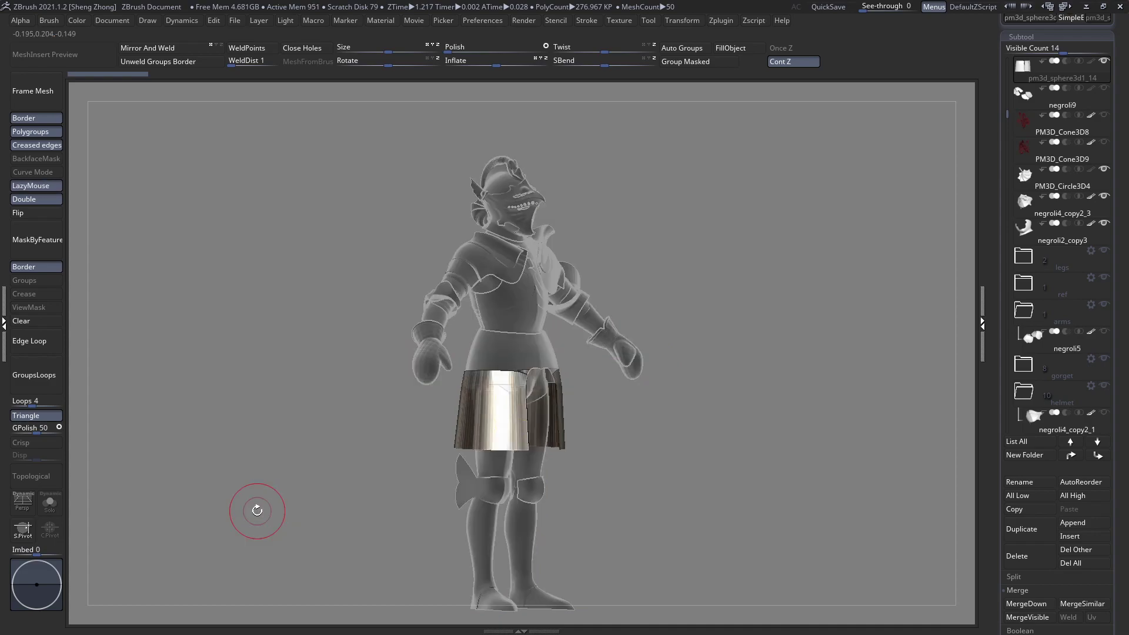
key("shift+f")
mouse_move(421, 423)
right_mouse_down()
mouse_move(471, 422)
mouse_move(498, 437)
mouse_move(495, 453)
mouse_move(481, 452)
mouse_move(562, 451)
right_mouse_up()
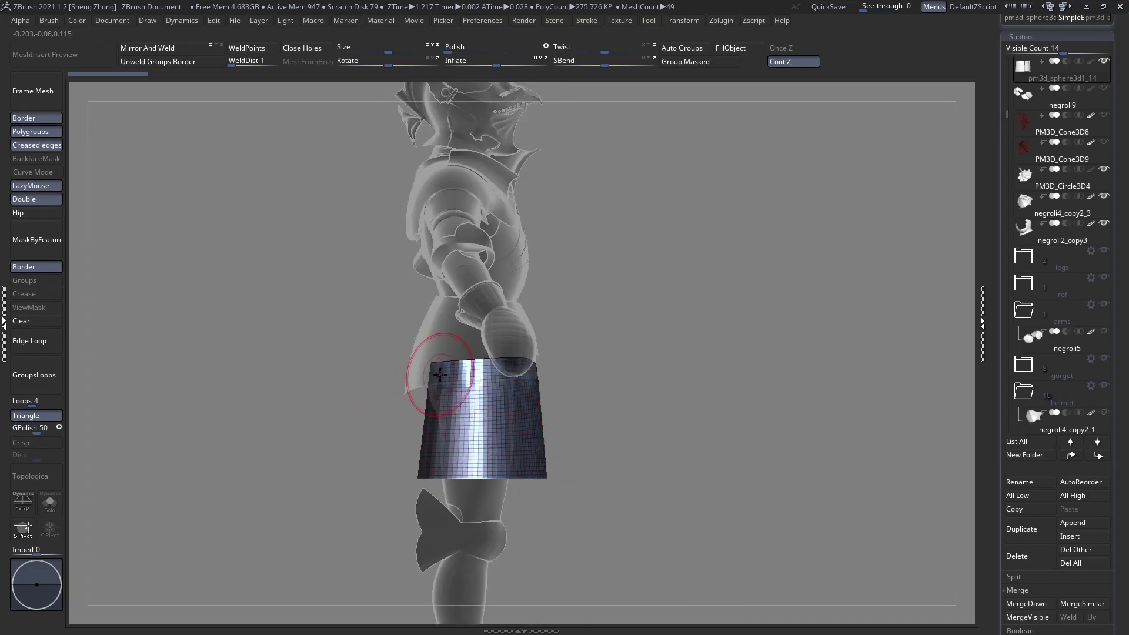
mouse_move(443, 425)
right_mouse_down()
mouse_move(428, 426)
mouse_move(424, 467)
right_mouse_up()
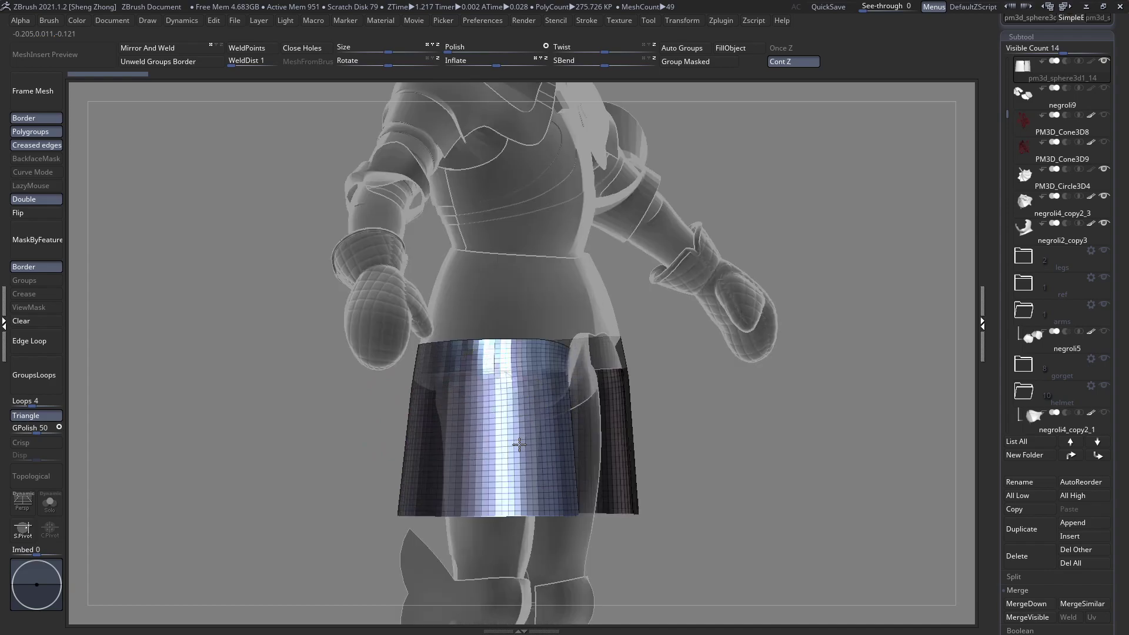
Choose the ZModeler brush and delete a vertical polygon loop near the front of the tassets
key("space")
left_click(257, 396)
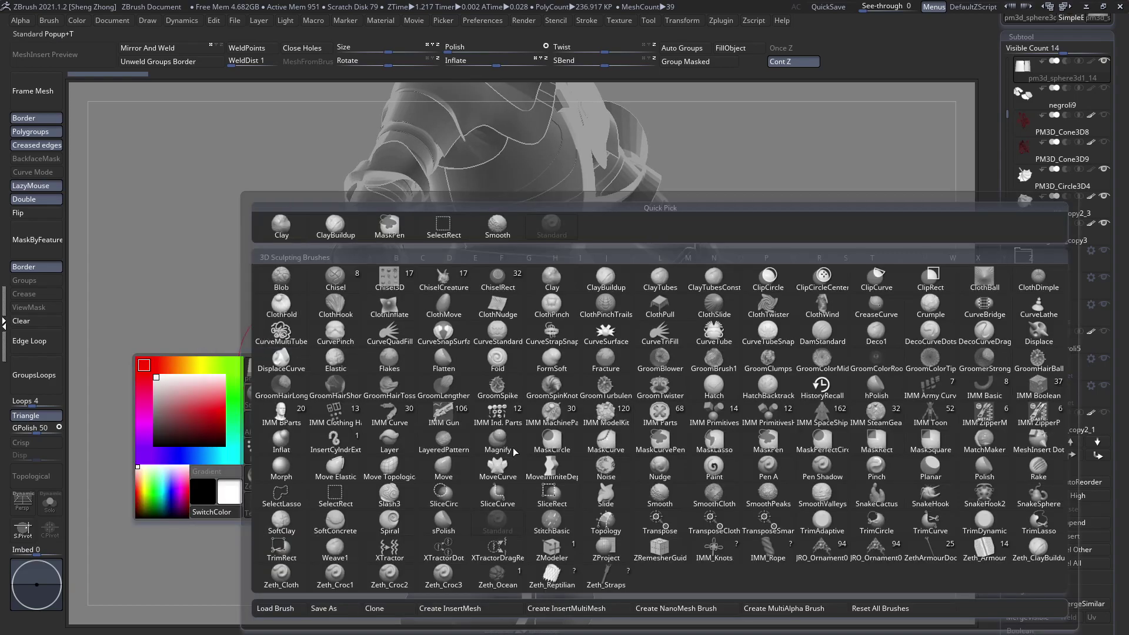
key("s")
key("i")
left_click(675, 501)
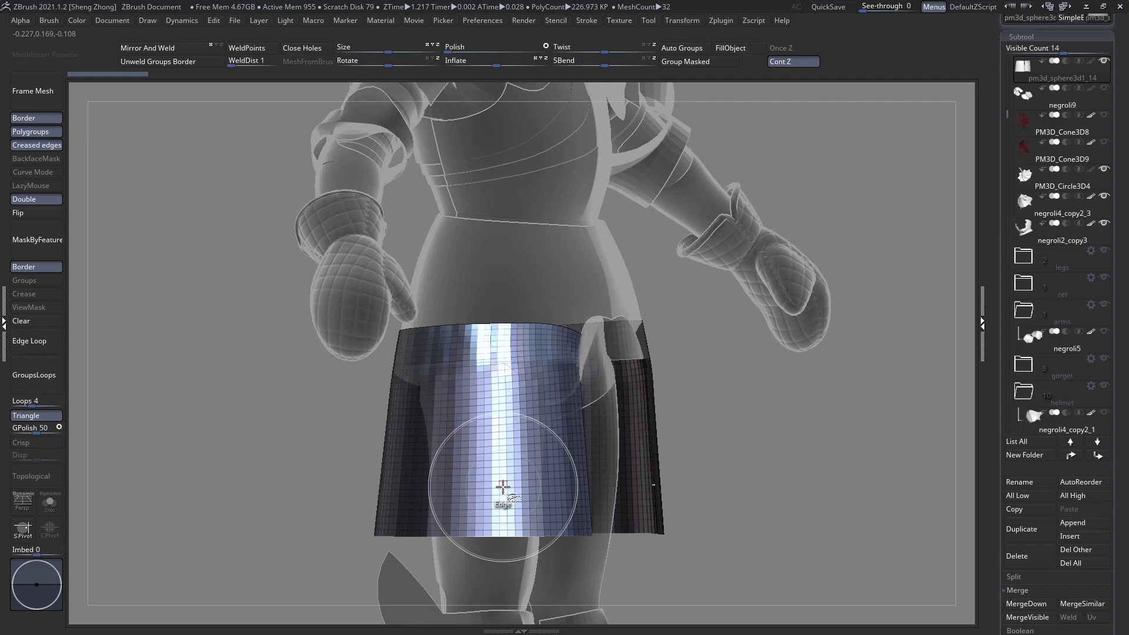
left_click(504, 487, "ctrl+shift")
mouse_move(423, 448)
right_mouse_down()
mouse_move(433, 451)
mouse_move(409, 464)
right_mouse_up()
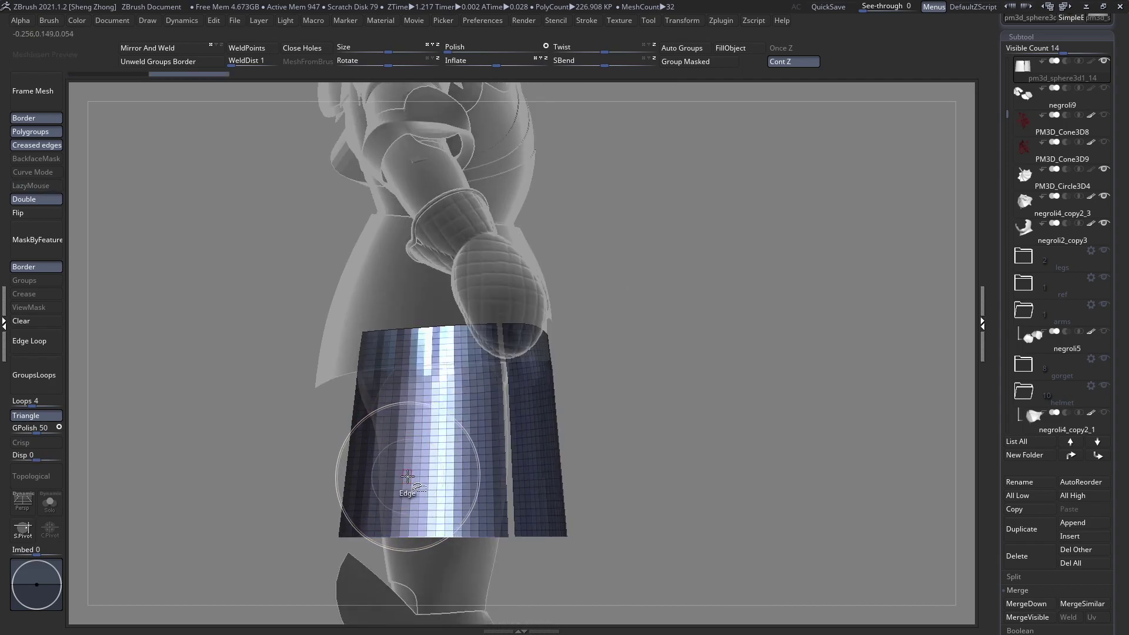
Delete a second vertical polygon loop farther back on each tasset to divide it into separate plates
left_click(408, 475)
right_click_drag(417, 475, 400, 449)
key("l")
key("l")
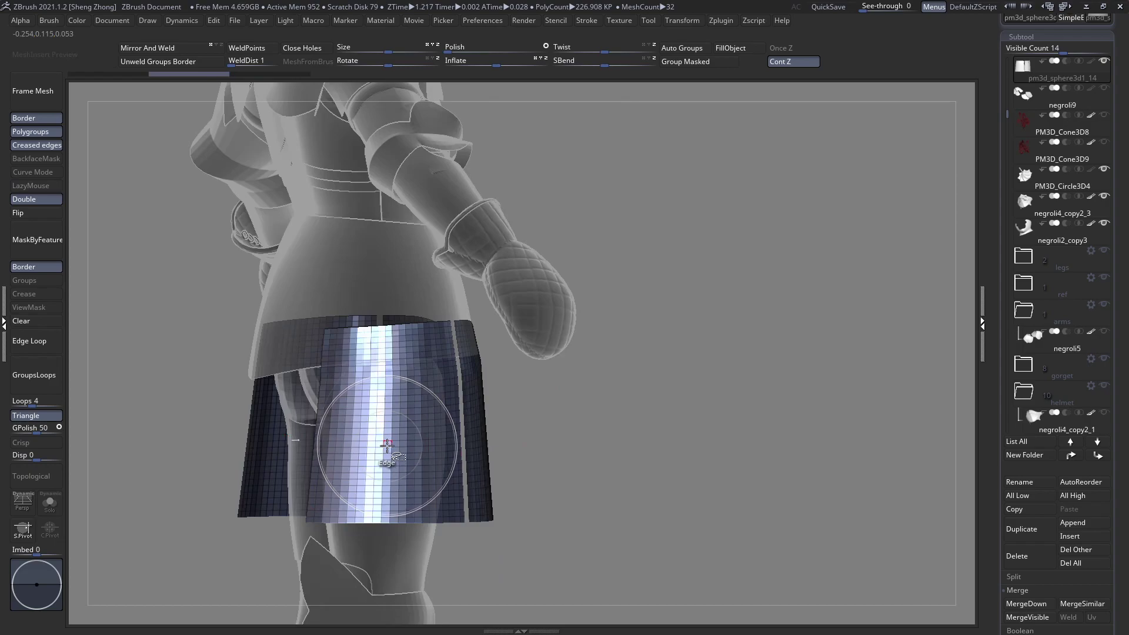
key("l")
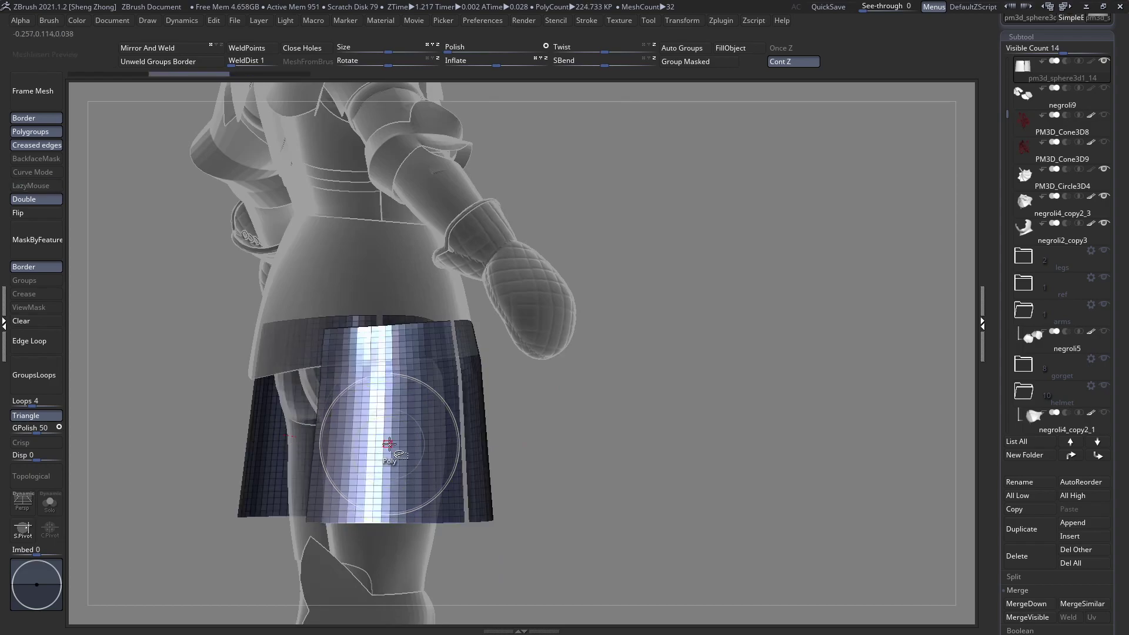
key("ctrl+shift+z")
right_click_drag(382, 442, 324, 442)
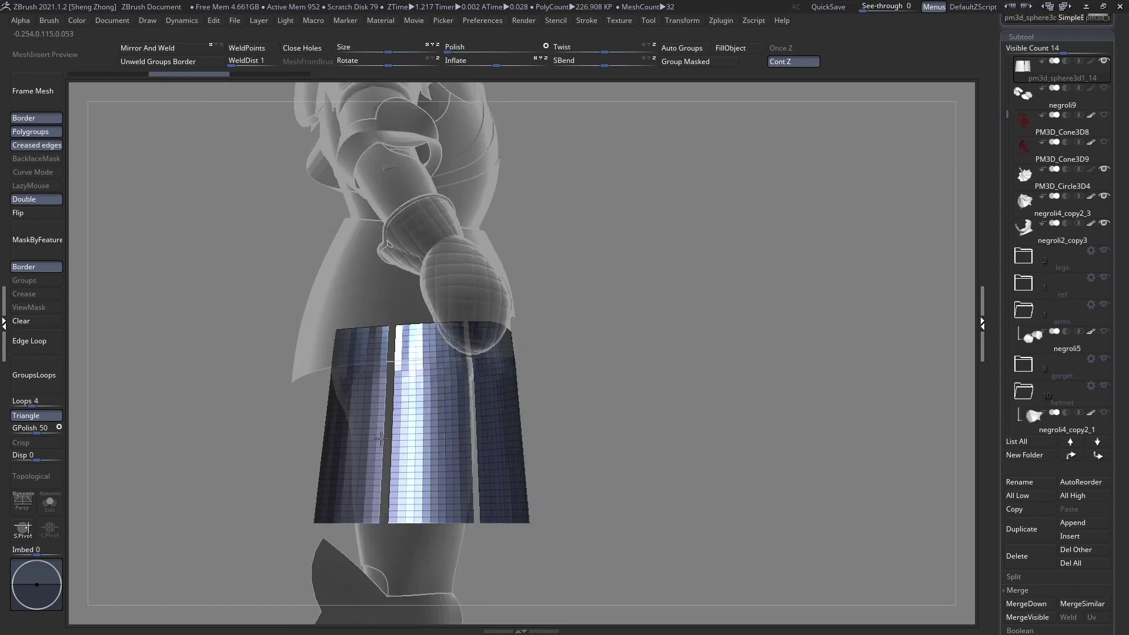
key("ctrl+shift+z")
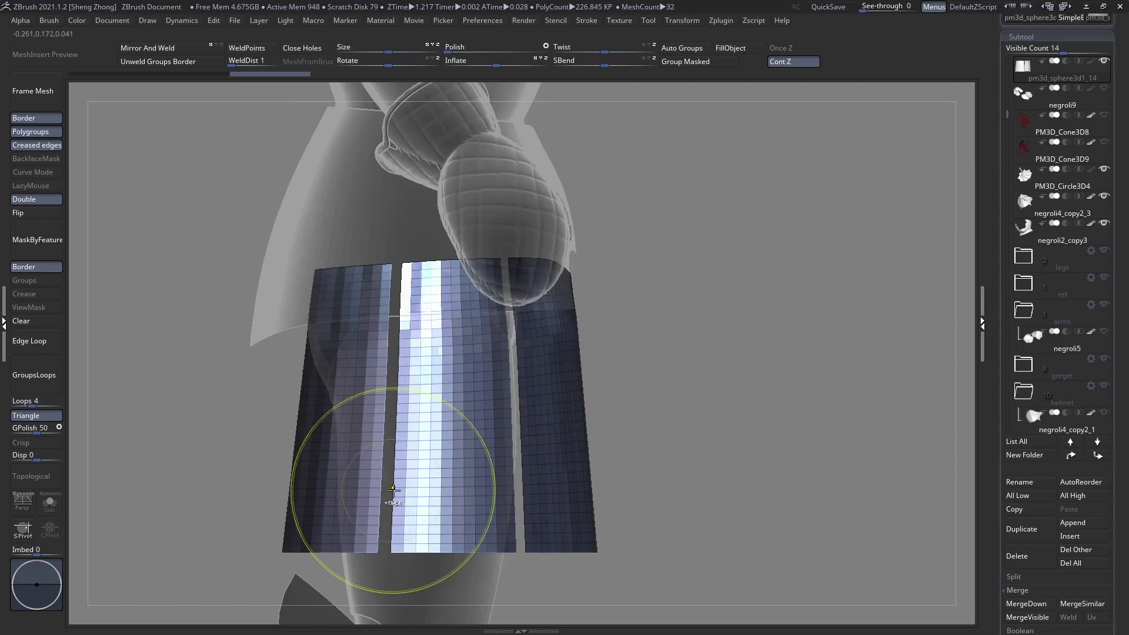
Check the split tassets on the full armor and undo the vertical cuts
key("l")
right_click_drag(533, 521, 520, 521)
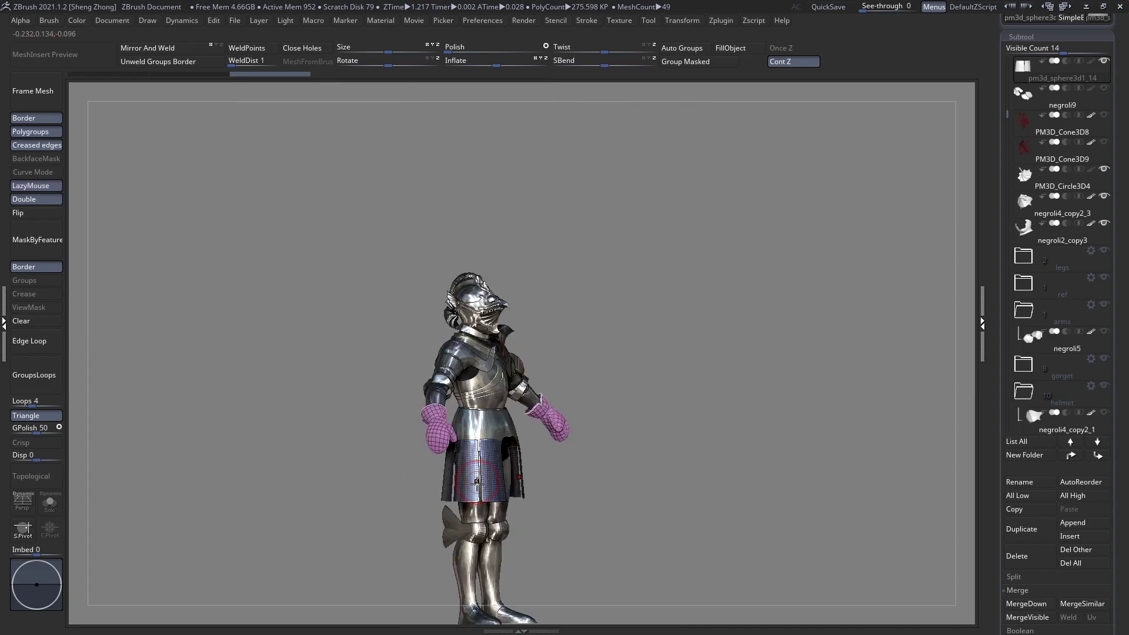
mouse_move(468, 507)
left_mouse_down()
mouse_move(454, 517)
mouse_move(488, 503)
mouse_move(473, 501)
mouse_move(494, 451)
left_mouse_up()
left_click_drag(465, 500, 372, 497)
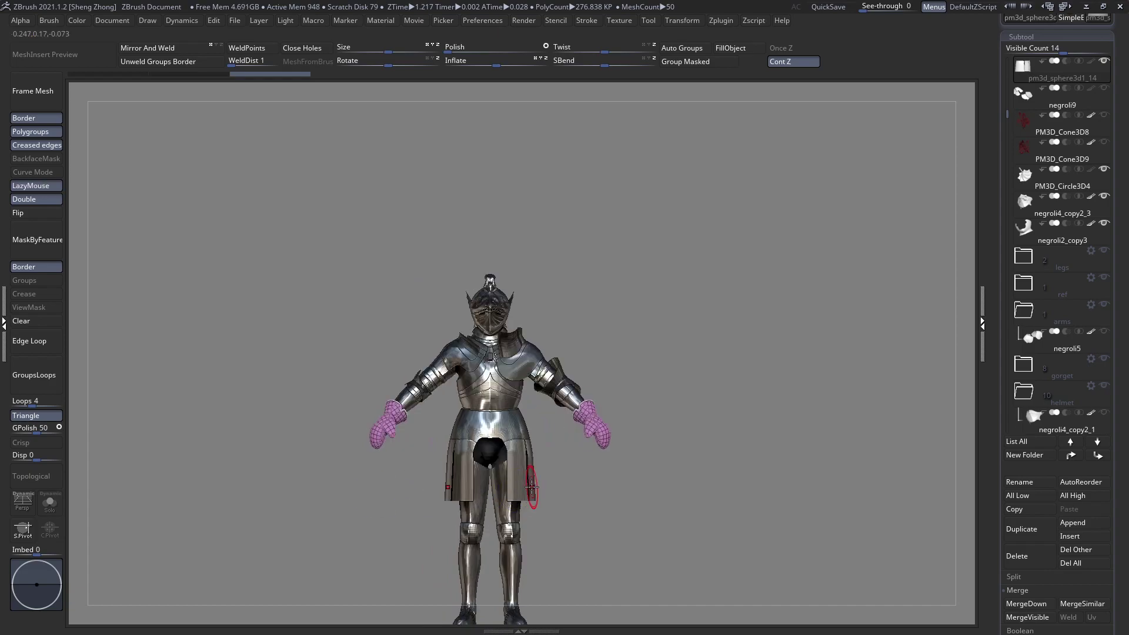
left_click_drag(532, 489, 501, 485)
mouse_move(526, 463)
right_mouse_down("ctrl")
mouse_move(536, 492)
mouse_move(539, 456)
right_mouse_up("ctrl")
left_click_drag(539, 454, 694, 499)
left_click_drag(365, 461, 412, 480)
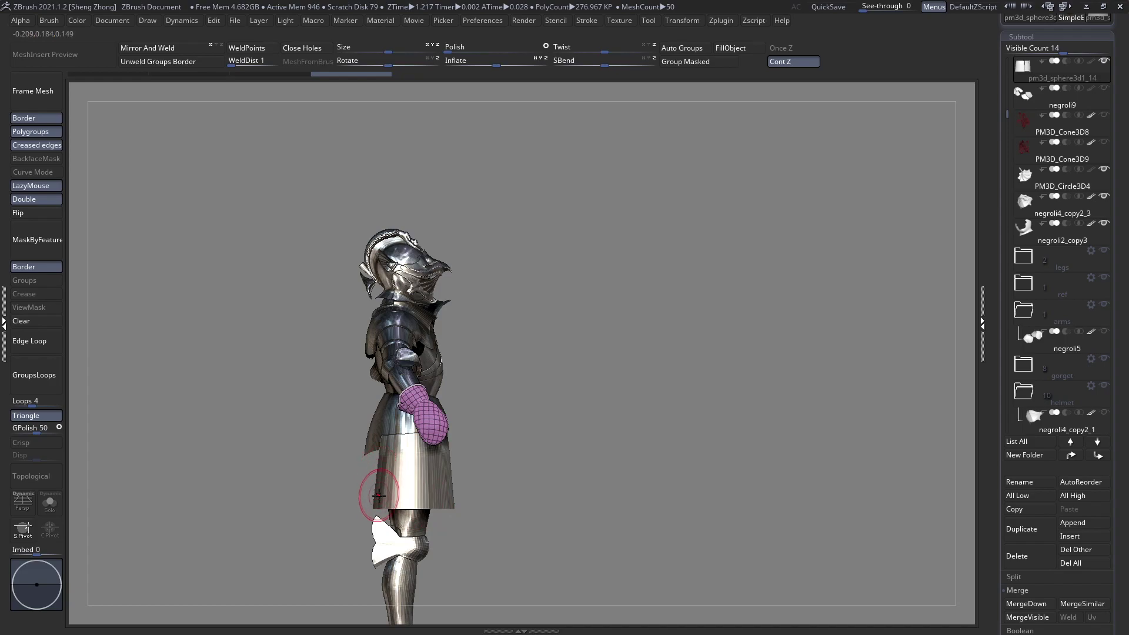
right_click_drag(419, 513, 433, 475, "alt")
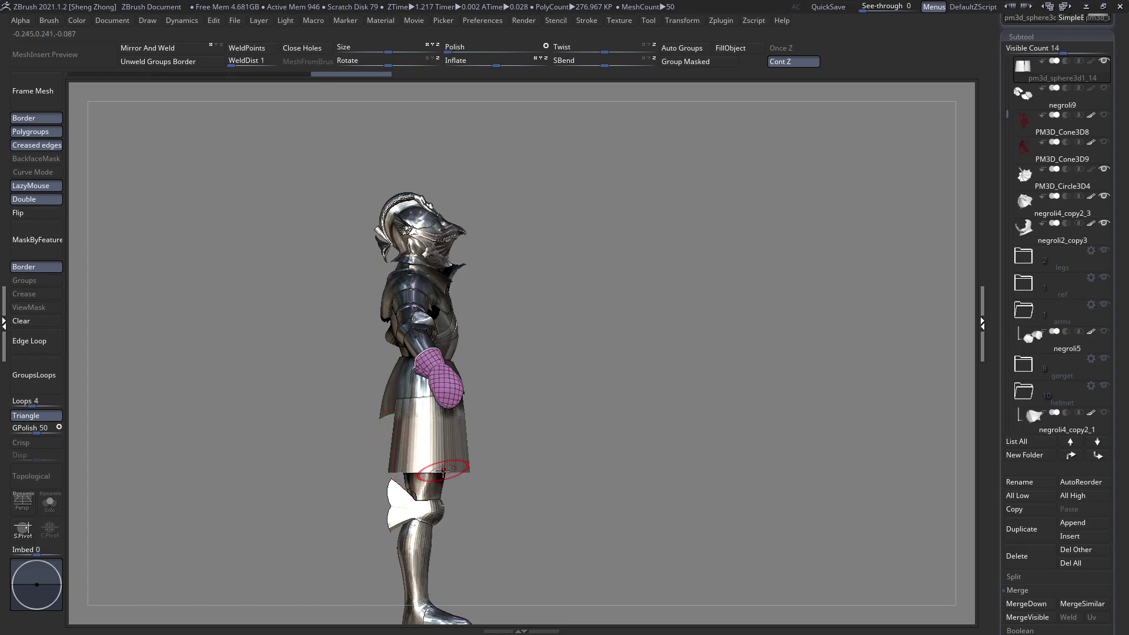
right_click_drag(428, 467, 378, 468)
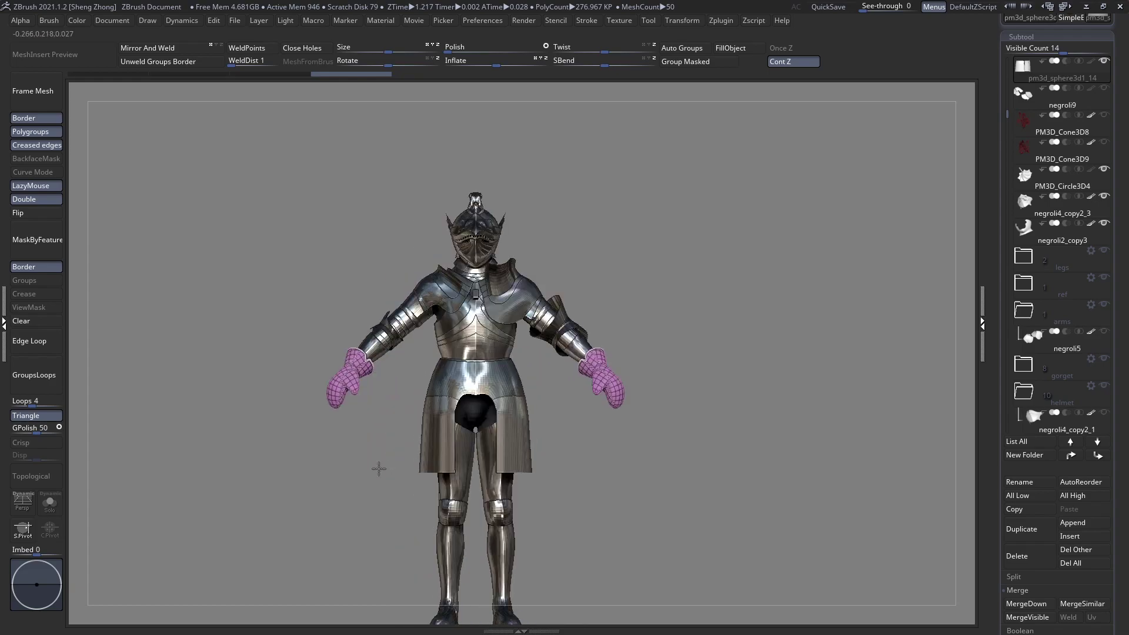
mouse_move(454, 448)
right_mouse_down("ctrl")
mouse_move(462, 487)
mouse_move(451, 433)
right_mouse_up("ctrl")
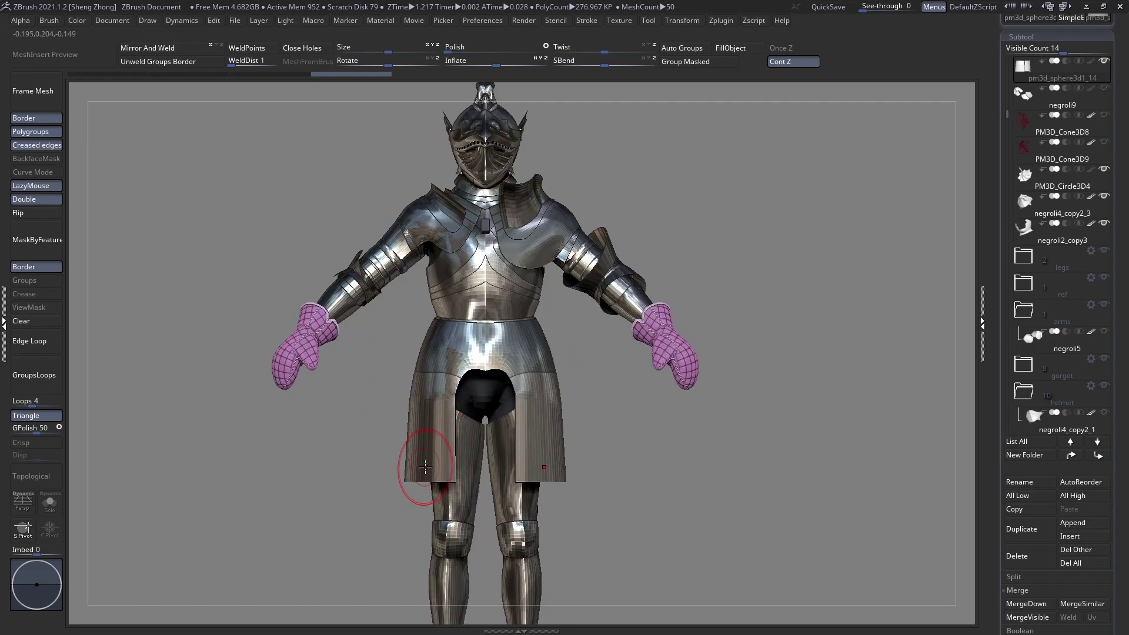
Isolate the tassets with the polyframe shown and slice a diagonal curve across them to make their lower area a separate polygroup
right_click(329, 436)
left_click(288, 443)
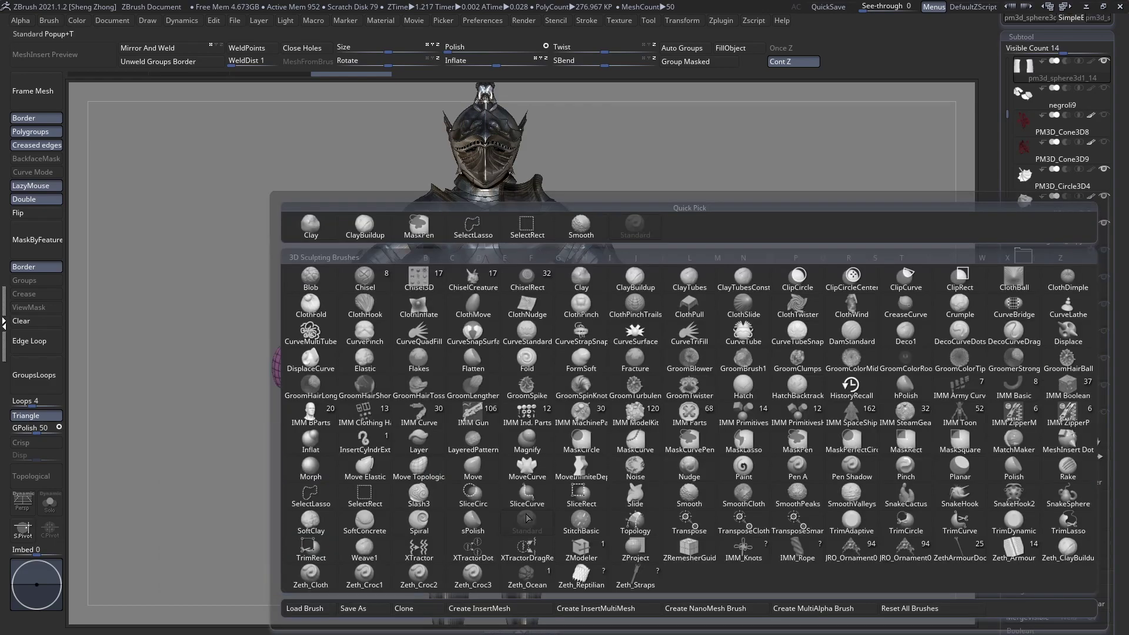
left_click(527, 519)
left_click(50, 503)
right_click_drag(417, 471, 536, 544)
key("shift+f")
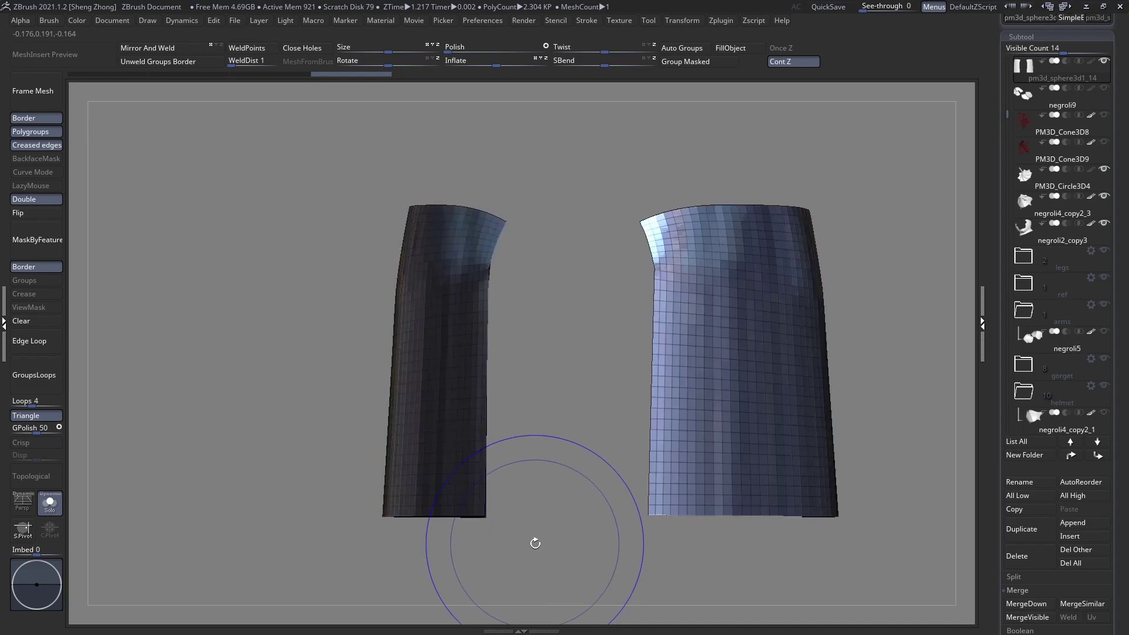
mouse_move(547, 380)
left_mouse_down("ctrl+shift")
mouse_move(491, 402)
mouse_move(484, 454)
left_mouse_up("ctrl+shift")
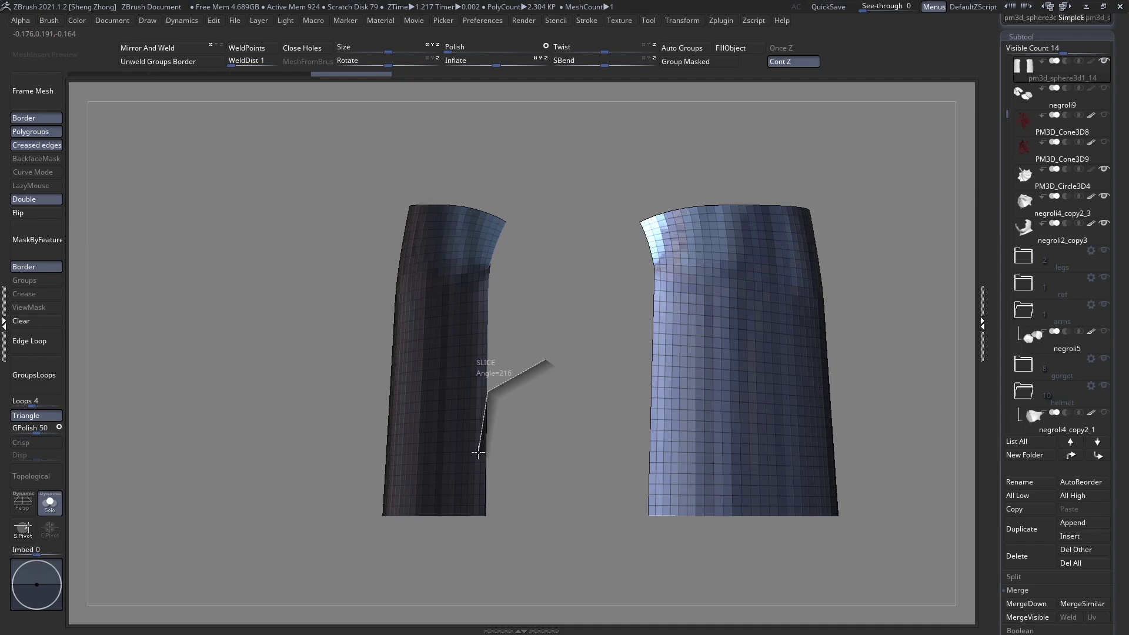
mouse_move(475, 452)
left_mouse_down("ctrl+shift")
mouse_move(440, 492)
mouse_move(375, 516)
mouse_move(263, 514)
left_mouse_up("ctrl+shift")
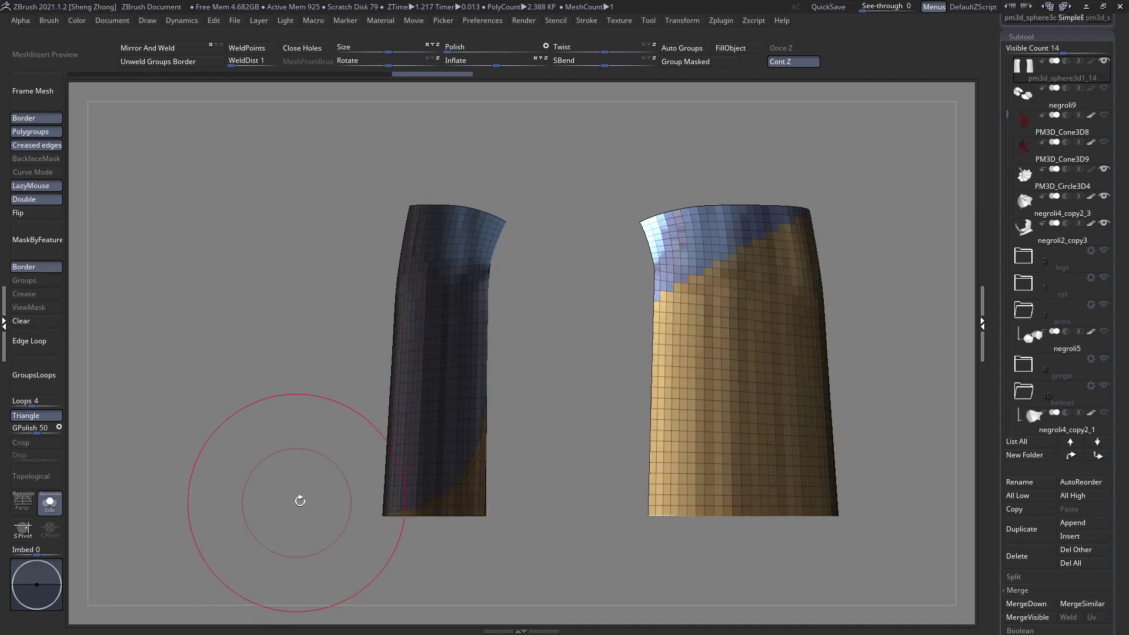
Mirror and weld the sliced tasset, leave isolation and hide the lower polygroup on both tassets to preview rounded inner corners
left_click_drag(299, 462, 302, 441, "shift")
left_click(129, 52)
left_click(50, 505)
left_click(467, 503, "ctrl+shift")
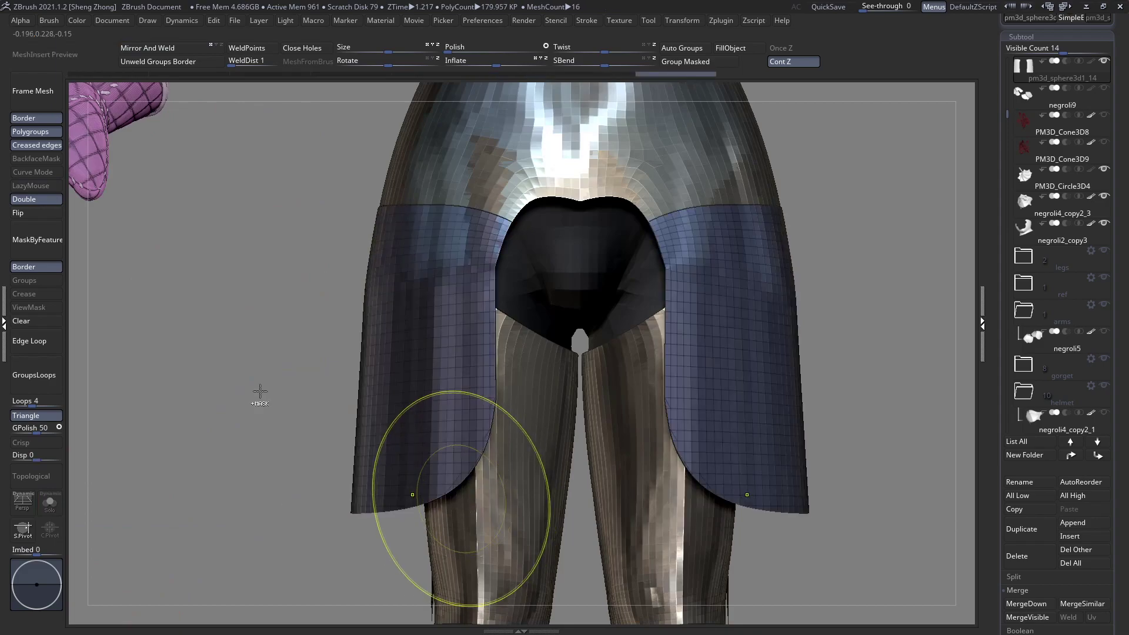
Examine the rounded tasset shape on the full armor from several angles with the polyframe toggled
right_click_drag(259, 391, 217, 373, "ctrl")
right_click_drag(423, 464, 439, 466)
key("shift+f")
right_click_drag(548, 510, 377, 443, "shift")
right_click_drag(370, 494, 360, 546)
left_click_drag(359, 545, 418, 479)
right_click_drag(418, 478, 569, 527)
right_click_drag(498, 472, 486, 459, "shift")
Restore the hidden tasset polygroup and undo the diagonal slice and its mirroring
key("shift+t")
left_click_drag(435, 459, 439, 456, "ctrl+shift")
key("ctrl+z")
right_click_drag(440, 456, 470, 435)
key("ctrl+z")
key("shift+f")
right_click_drag(402, 468, 421, 468)
key("ctrl+z")
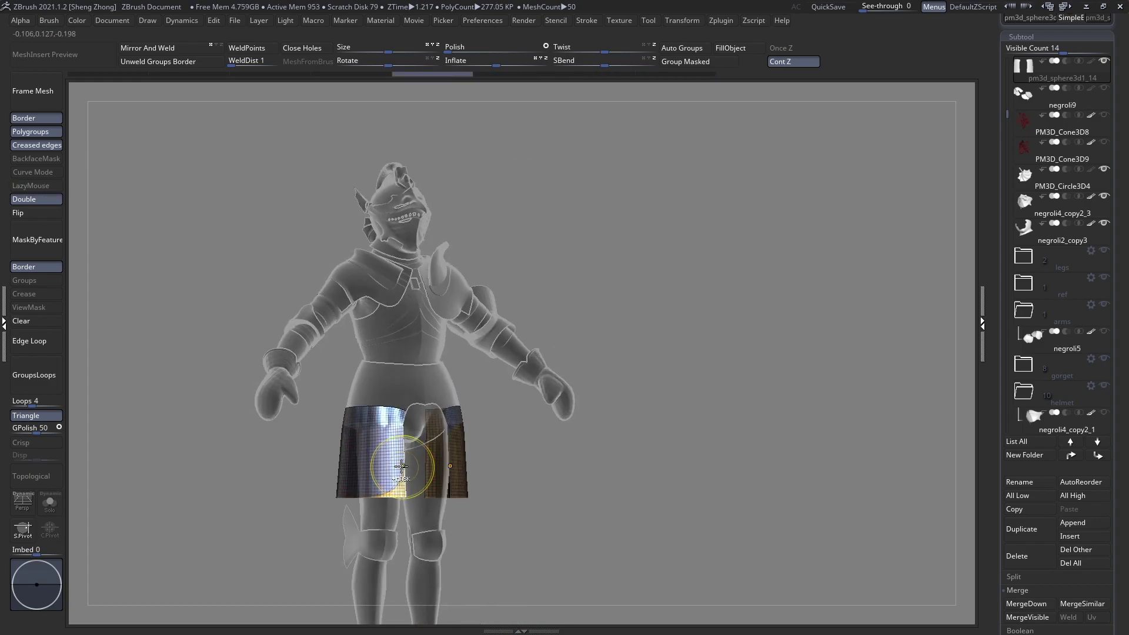
key("ctrl+z")
Examine the uncut tassets from side and three-quarter views against the ghosted armor
mouse_move(365, 479)
left_mouse_down()
mouse_move(388, 478)
mouse_move(373, 474)
left_mouse_up()
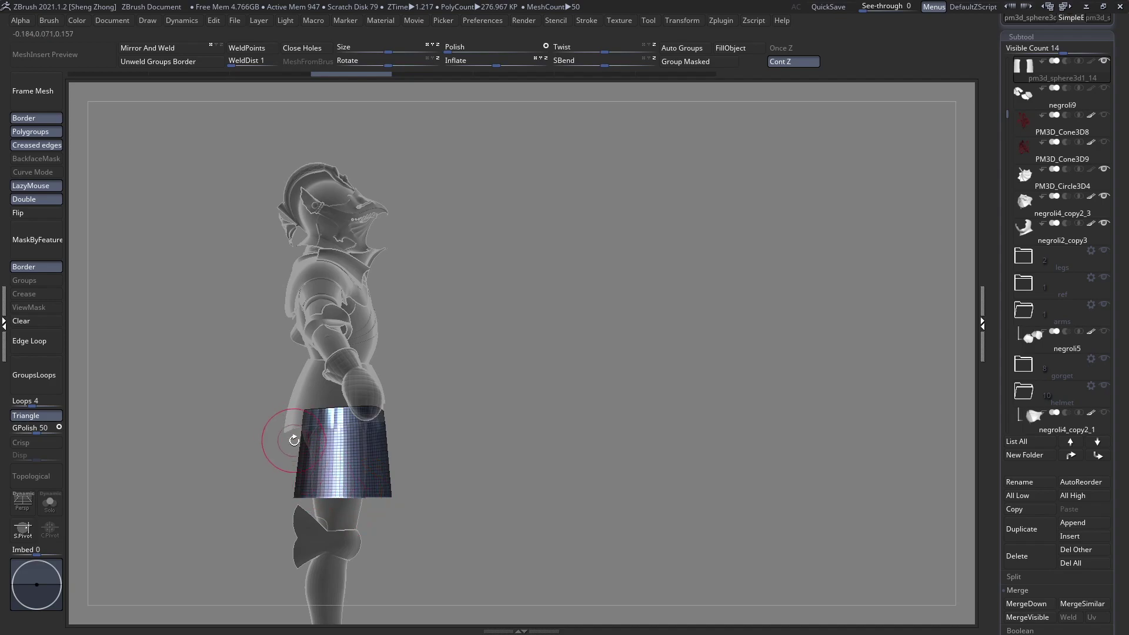
left_click_drag(379, 499, 355, 506)
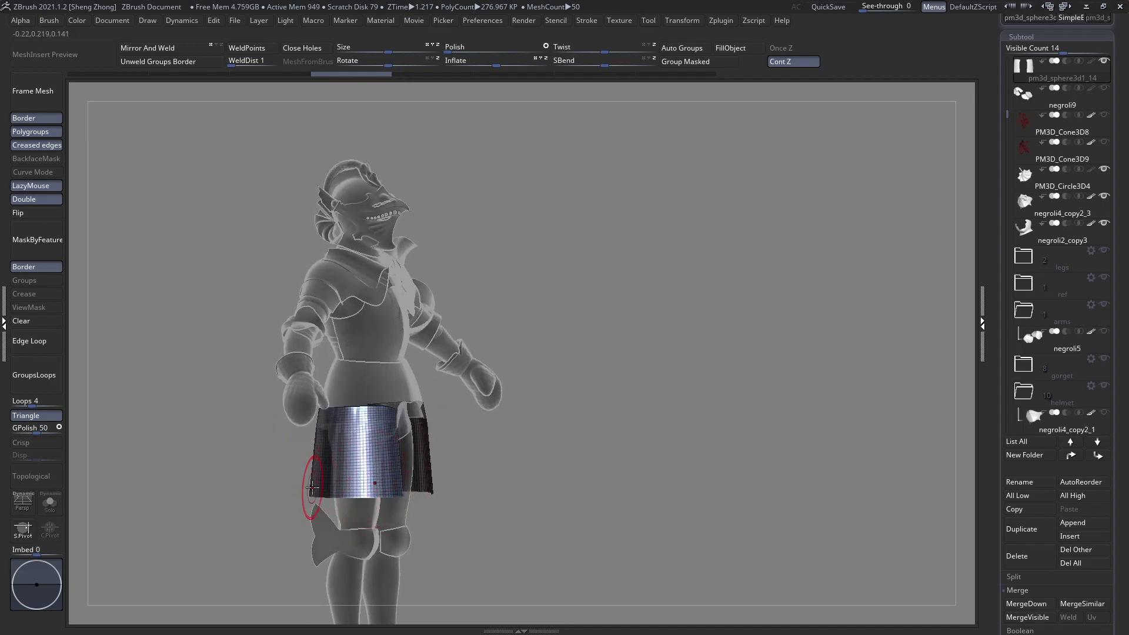
left_click_drag(341, 447, 377, 448)
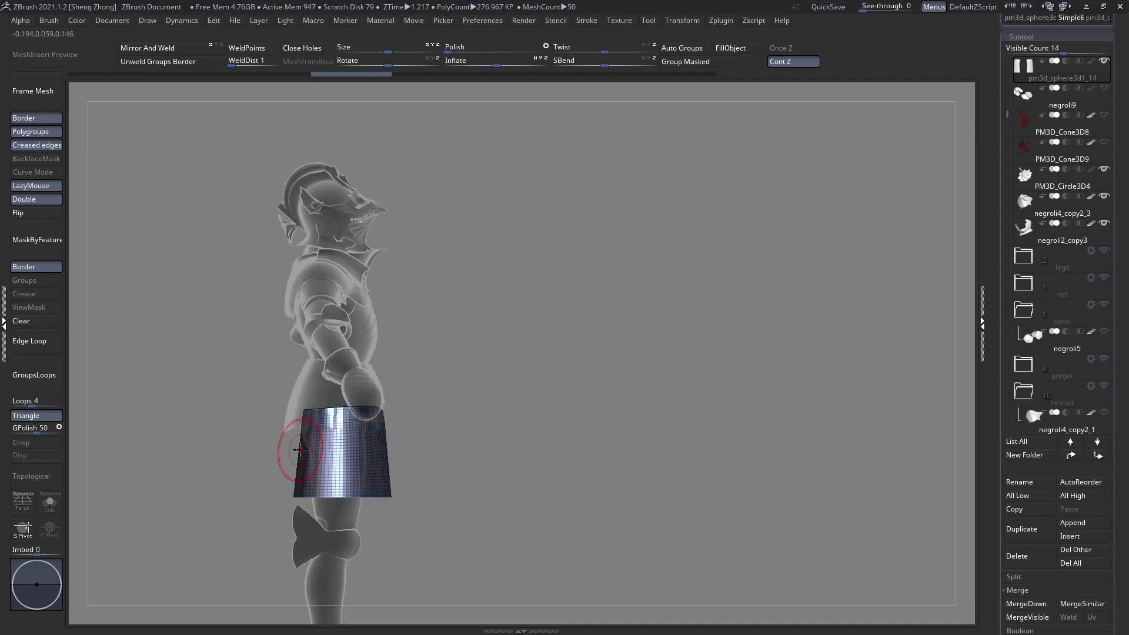
left_click_drag(336, 468, 359, 452)
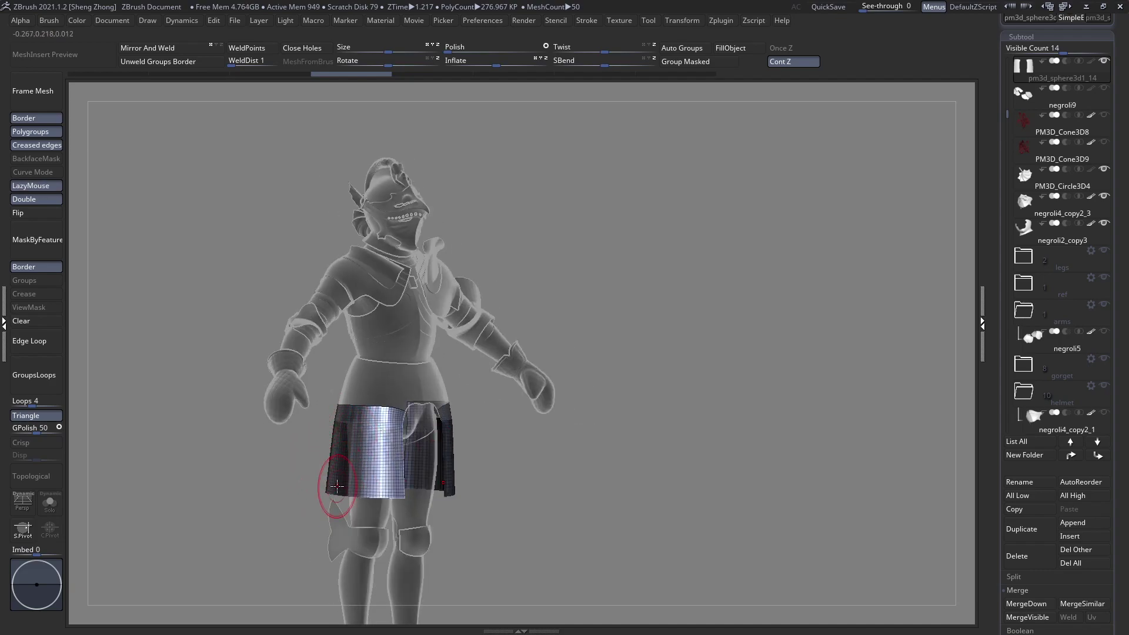
left_click_drag(404, 483, 400, 462)
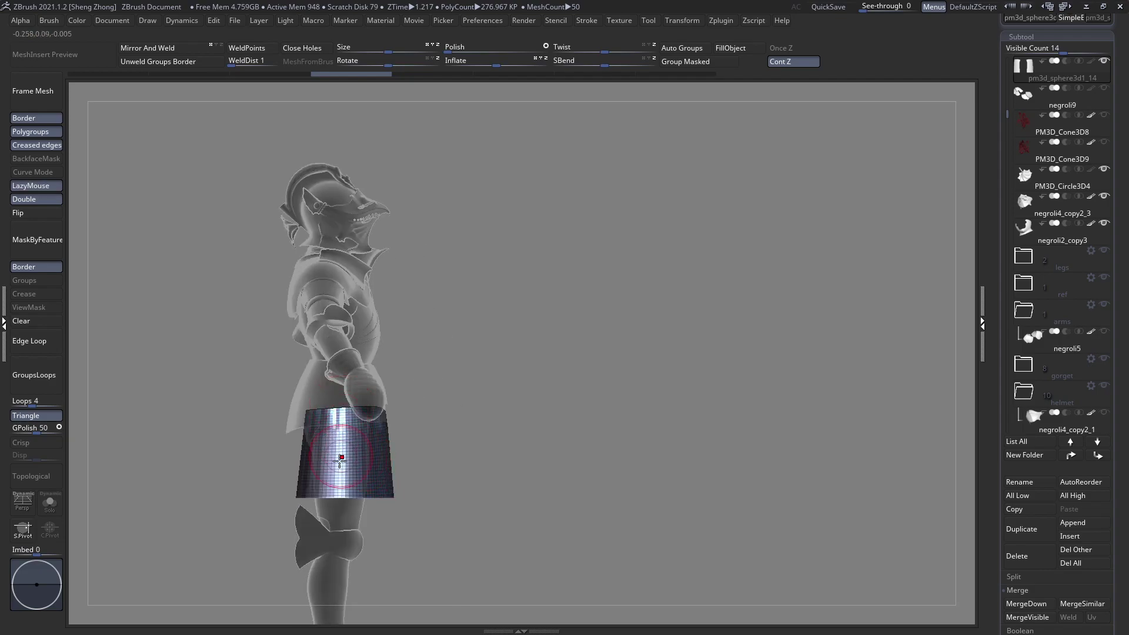
left_click_drag(336, 489, 323, 482)
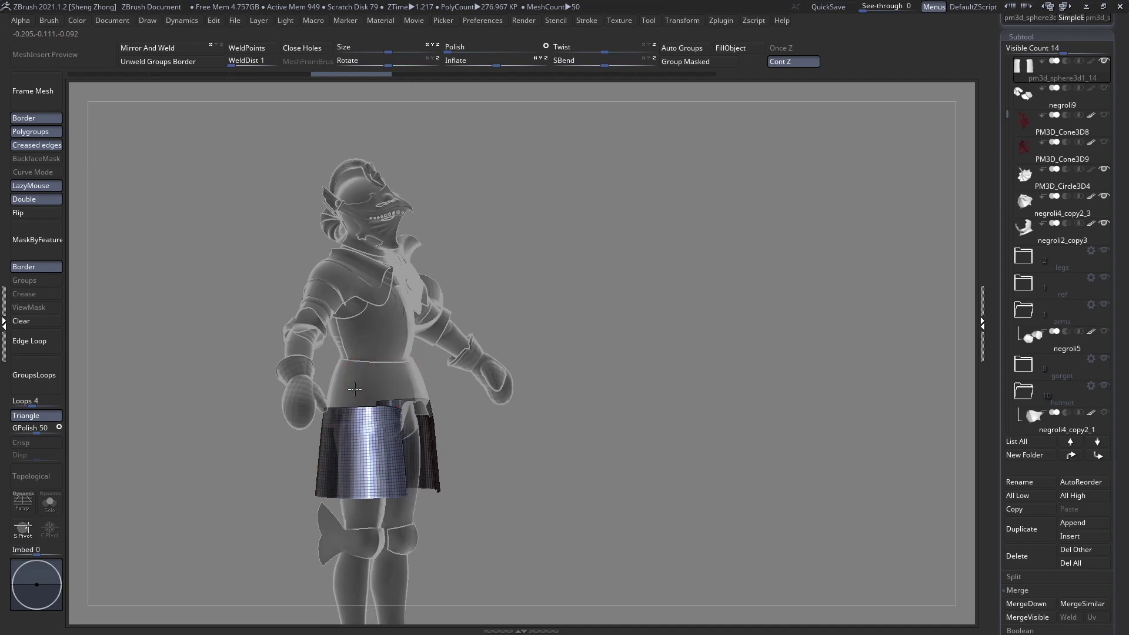
left_click_drag(357, 389, 351, 390)
mouse_move(351, 446)
right_mouse_down()
mouse_move(372, 469)
mouse_move(404, 461)
mouse_move(298, 430)
mouse_move(283, 438)
mouse_move(365, 474)
mouse_move(325, 455)
mouse_move(312, 466)
right_mouse_up()
Turn off the ghost transparency and inspect the tassets' proportions against the full armor
key("ctrl+t")
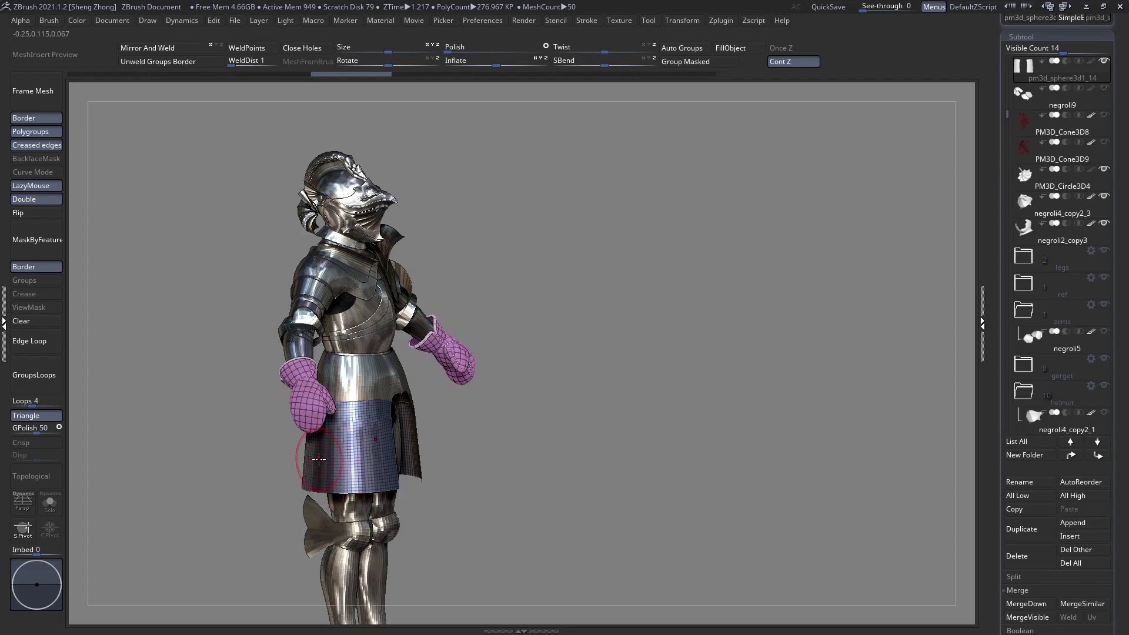
mouse_move(354, 450)
right_mouse_down("ctrl")
mouse_move(357, 493)
mouse_move(351, 462)
right_mouse_up("ctrl")
key("l")
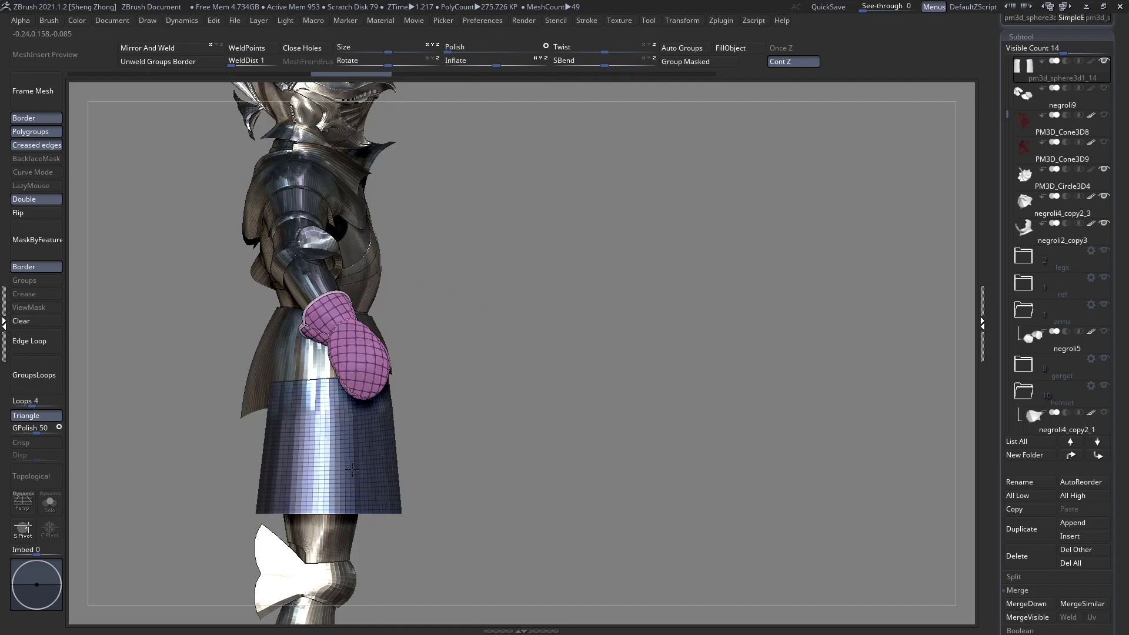
key("l")
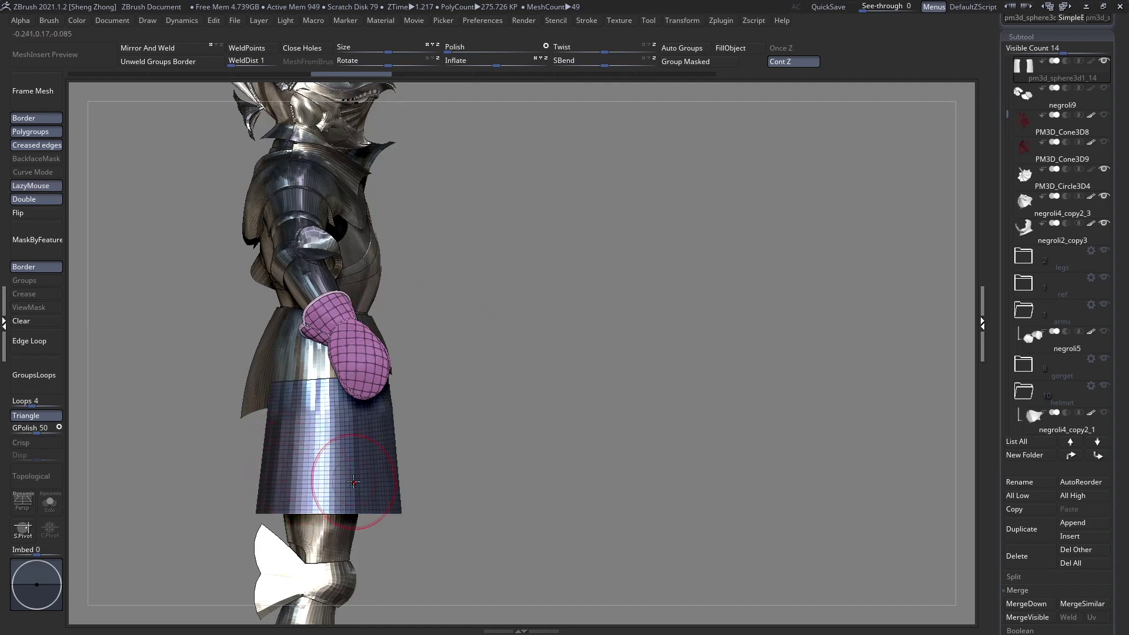
mouse_move(315, 471)
right_mouse_down("ctrl")
mouse_move(316, 426)
mouse_move(321, 465)
mouse_move(300, 456)
right_mouse_up("ctrl")
mouse_move(373, 482)
right_mouse_down()
mouse_move(334, 487)
mouse_move(395, 486)
mouse_move(350, 508)
mouse_move(312, 497)
right_mouse_up()
Ghost the surrounding armor again and select the waist plate above the tassets as the active subtool
key("ctrl+t")
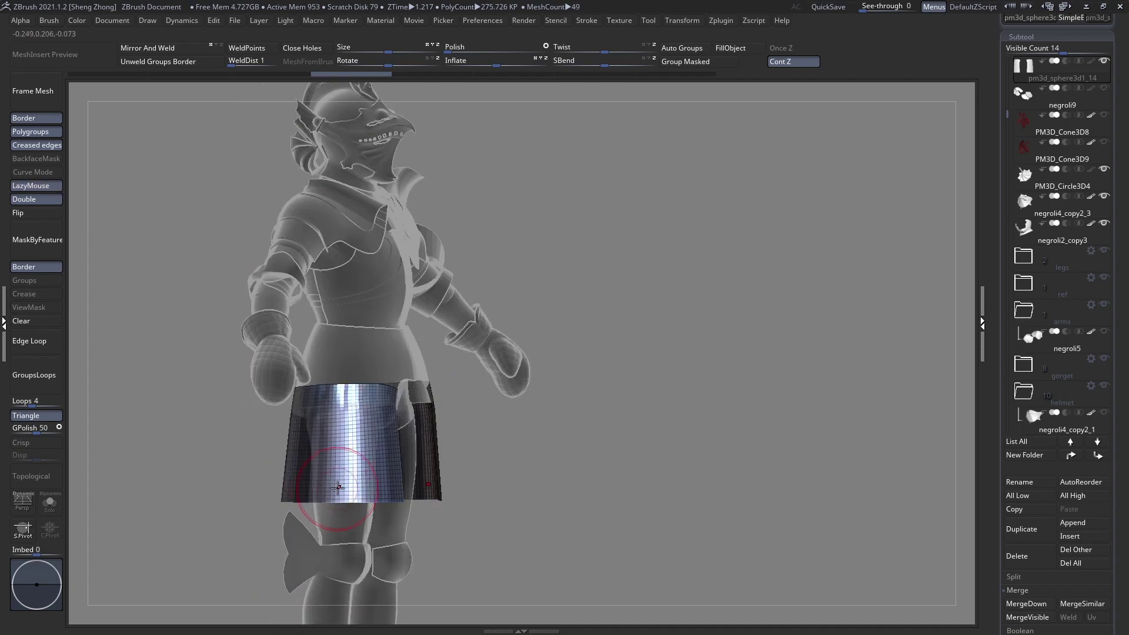
left_click(370, 365, "alt")
right_click_drag(354, 372, 313, 457)
mouse_move(242, 403)
right_mouse_down("alt")
mouse_move(350, 419)
mouse_move(308, 392)
right_mouse_up("alt")
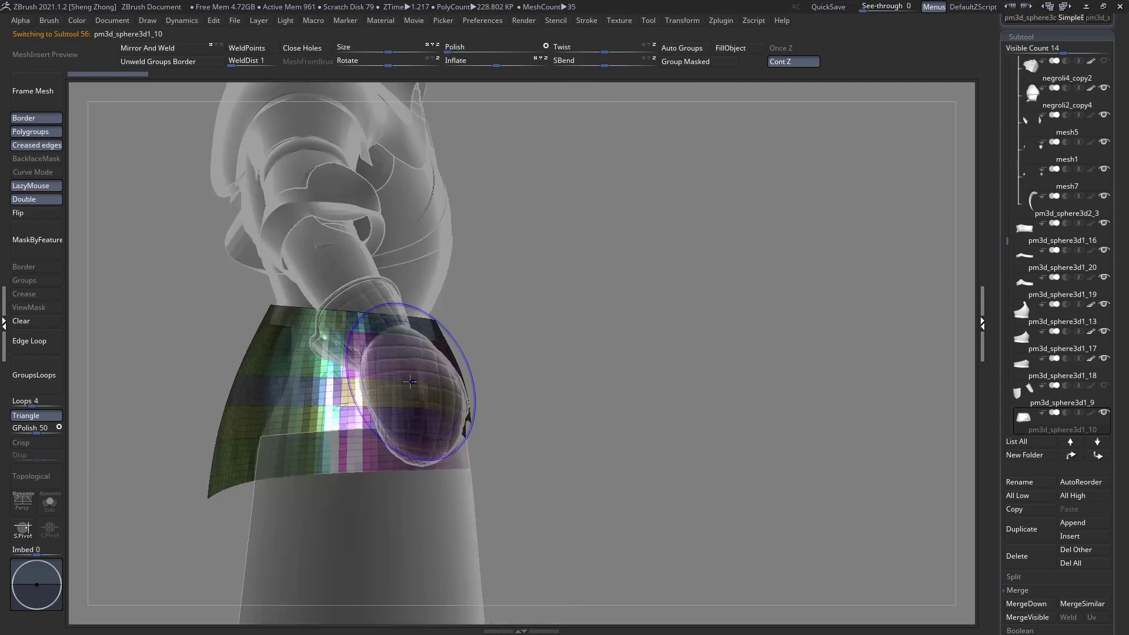
right_click_drag(350, 535, 372, 378, "alt")
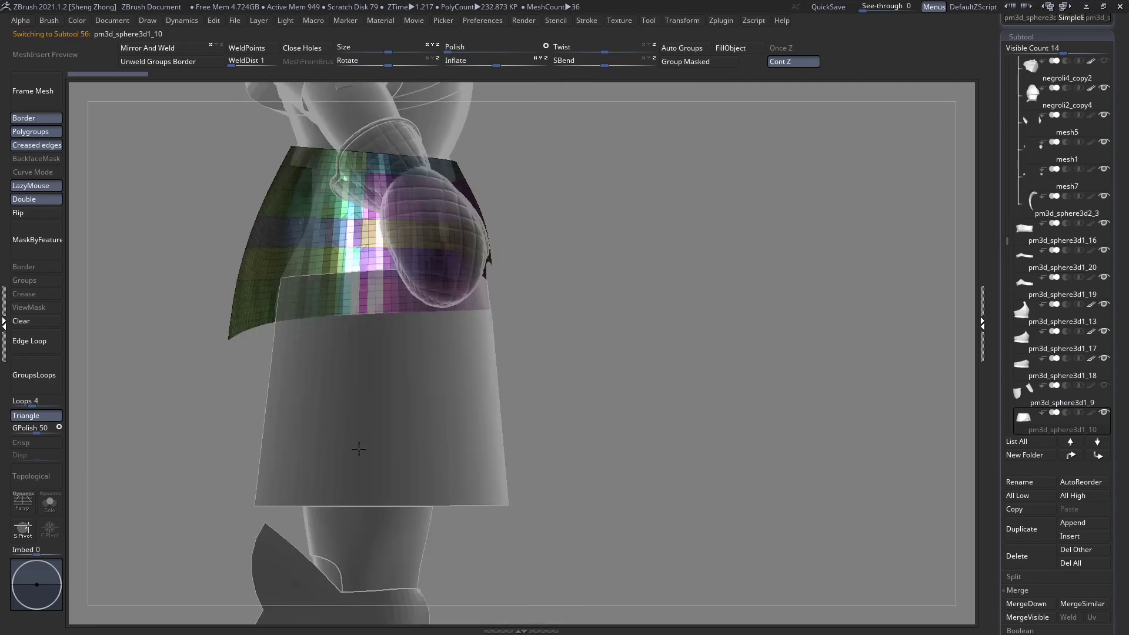
left_click(371, 375, "alt")
right_click_drag(340, 437, 347, 605, "alt")
left_click(350, 357, "alt")
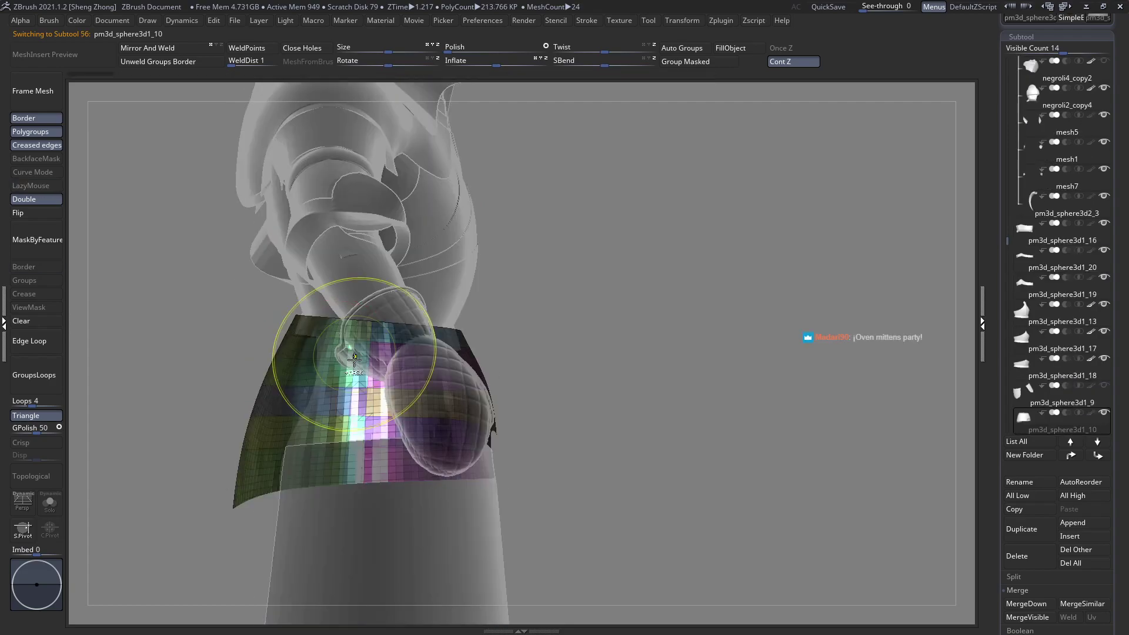
right_click_drag(354, 354, 352, 371, "ctrl")
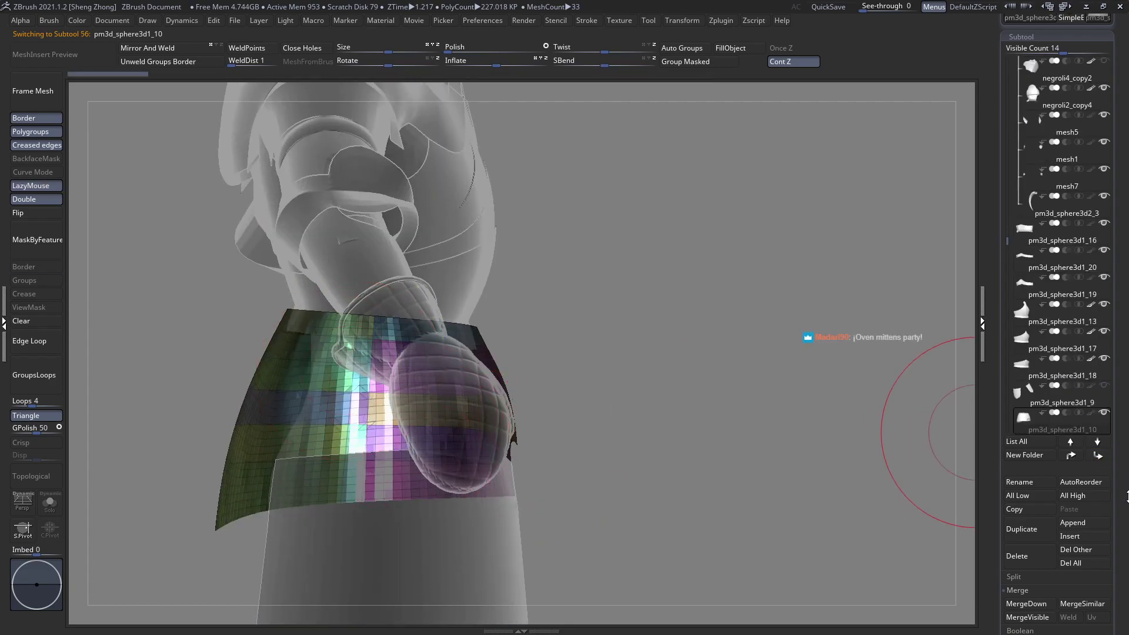
Examine the waist plate from the front and check how its lower edge overlaps the tassets
scroll(1059, 353, "down", 3)
right_click_drag(515, 494, 565, 472, "alt")
right_click_drag(519, 412, 464, 442, "ctrl")
mouse_move(653, 438)
right_mouse_down()
mouse_move(491, 471)
mouse_move(497, 396)
mouse_move(501, 430)
right_mouse_up()
key("shift+f")
key("shift+f")
key("space")
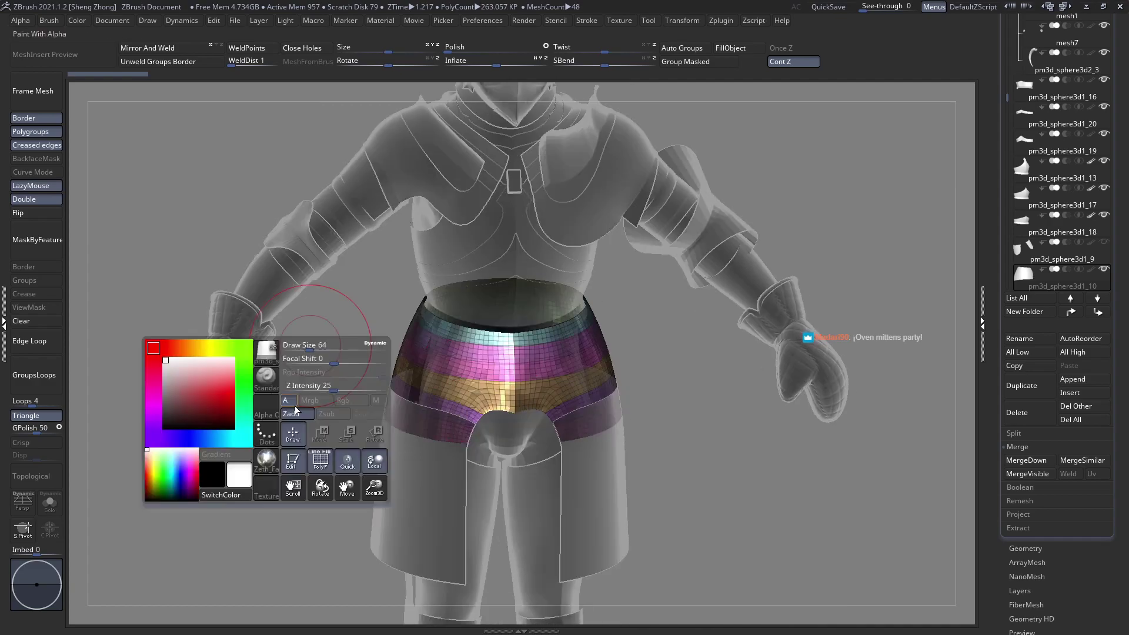
left_click(277, 383)
key("s")
key("t")
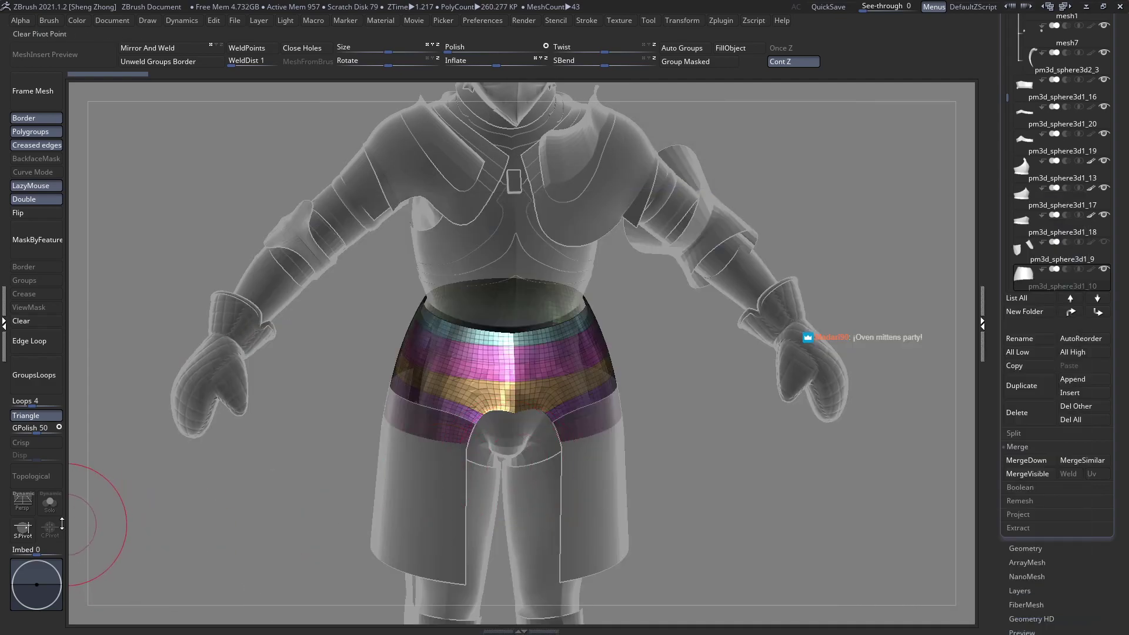
Isolate the waist plate and try slicing a narrow polygroup band along its lower edge
left_click(50, 505)
right_click_drag(484, 506, 527, 410)
mouse_move(767, 517)
left_mouse_down("ctrl+shift")
mouse_move(571, 387)
mouse_move(500, 373)
mouse_move(434, 425)
mouse_move(386, 548)
left_mouse_up("ctrl+shift")
right_click_drag(381, 471, 521, 435, "alt")
right_click_drag(678, 379, 702, 417, "ctrl")
right_click_drag(595, 397, 658, 424, "ctrl")
mouse_move(841, 422)
left_mouse_down("ctrl+shift")
mouse_move(482, 431)
mouse_move(145, 484)
mouse_move(253, 389)
mouse_move(366, 389)
left_mouse_up("ctrl+shift")
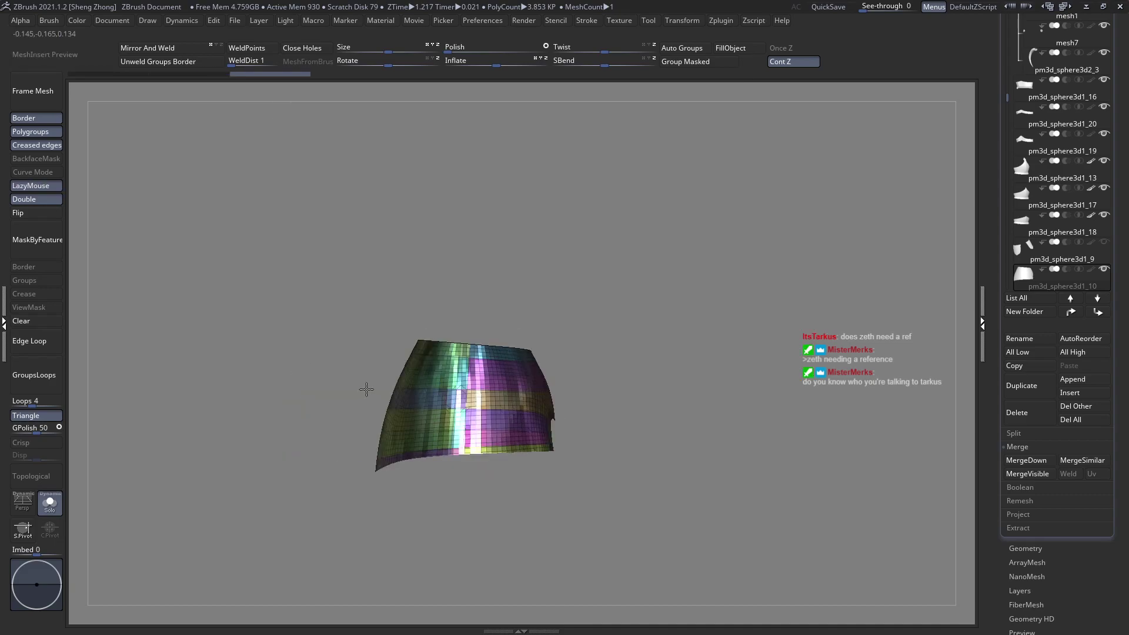
key("f")
key("ctrl+z")
Redraw the slice curve just above the waist plate's lower edge, following its sweep from front to back
left_click_drag(807, 464, 593, 467, "ctrl+shift")
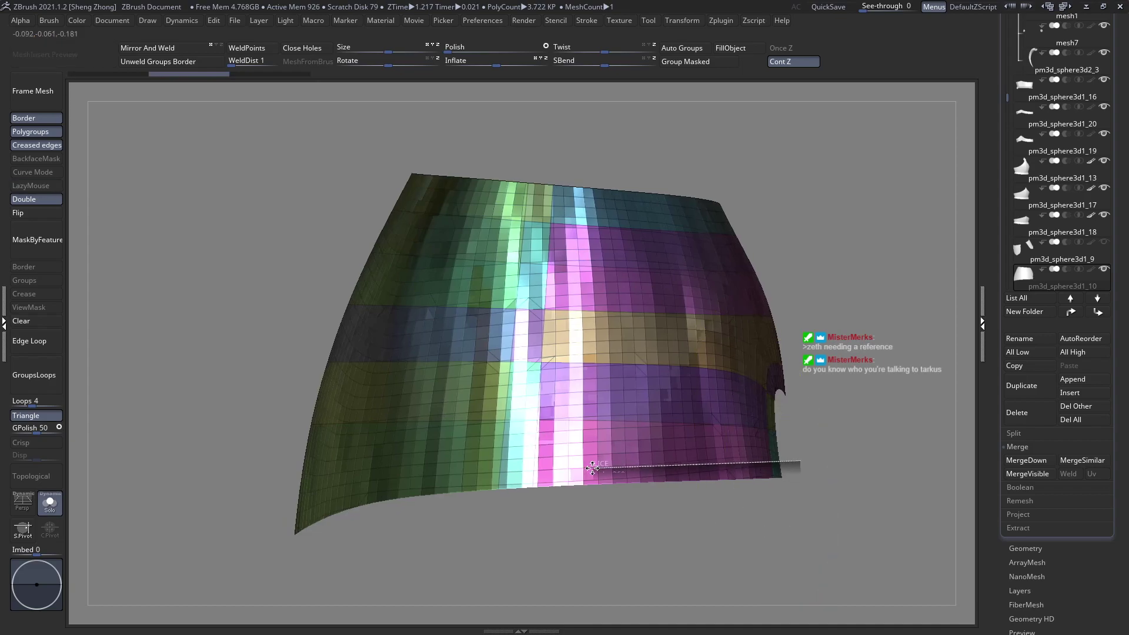
mouse_move(587, 464)
left_mouse_down("ctrl+shift")
mouse_move(428, 475)
mouse_move(240, 523)
left_mouse_up("ctrl+shift")
right_click_drag(473, 480, 475, 450, "ctrl")
mouse_move(615, 425)
right_mouse_down()
mouse_move(639, 458)
mouse_move(580, 461)
mouse_move(647, 435)
mouse_move(715, 454)
mouse_move(898, 458)
right_mouse_up()
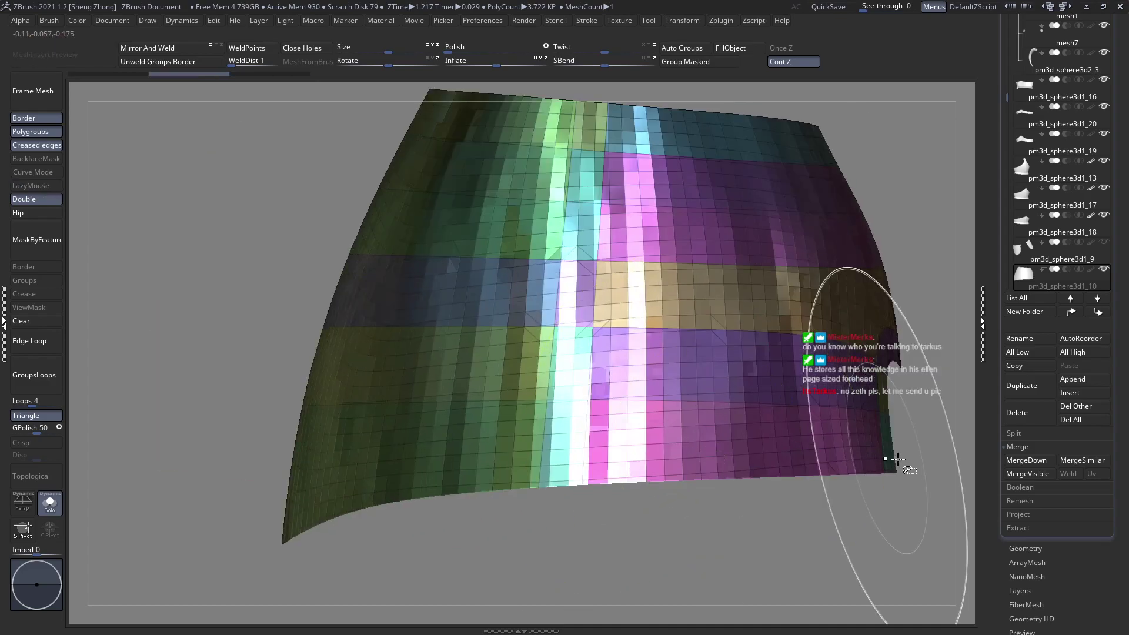